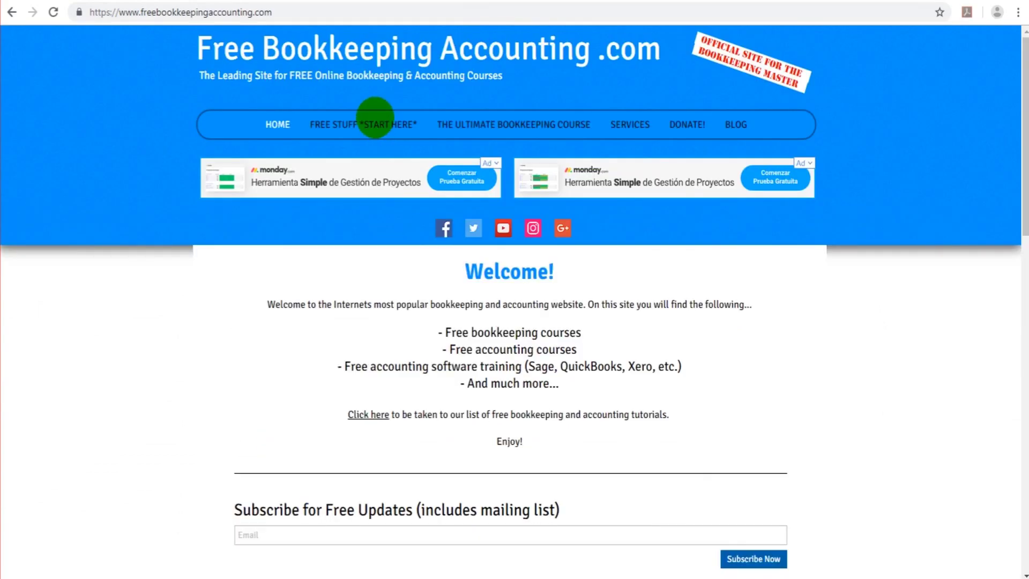
Open the site's FREE STUFF page and then the Excel Basics course page.
{"action": "left_click", "coordinate": [366, 113]}
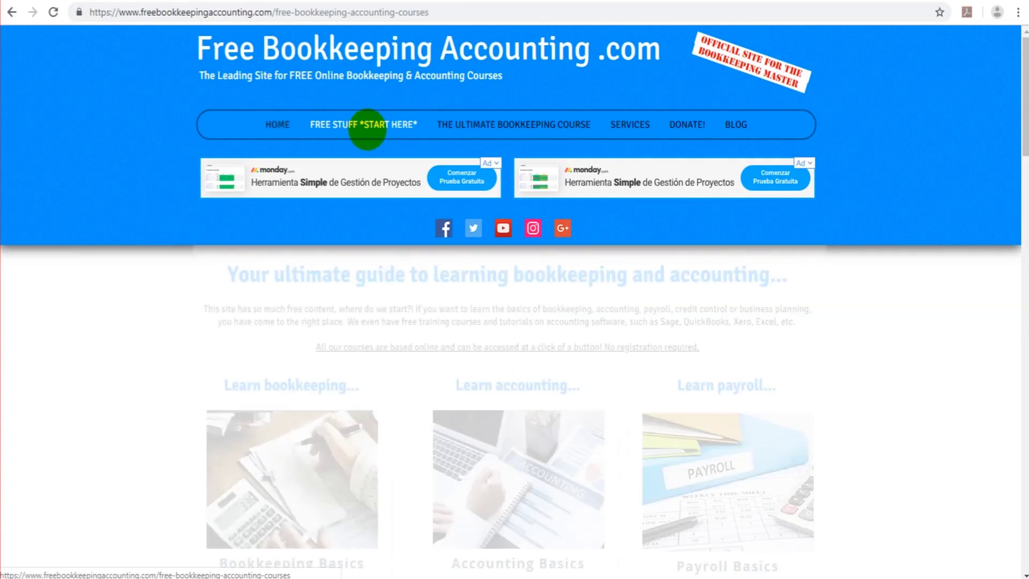
{"action": "scroll", "coordinate": [750, 300], "scroll_direction": "down", "scroll_amount": 13}
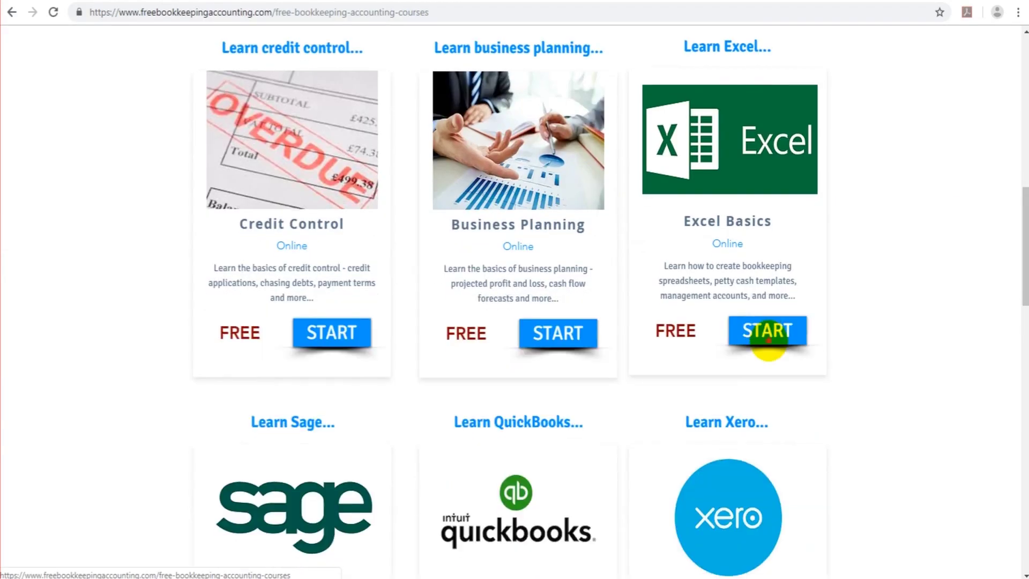
{"action": "left_click", "coordinate": [768, 331]}
{"action": "scroll", "coordinate": [349, 229], "scroll_direction": "down", "scroll_amount": 4}
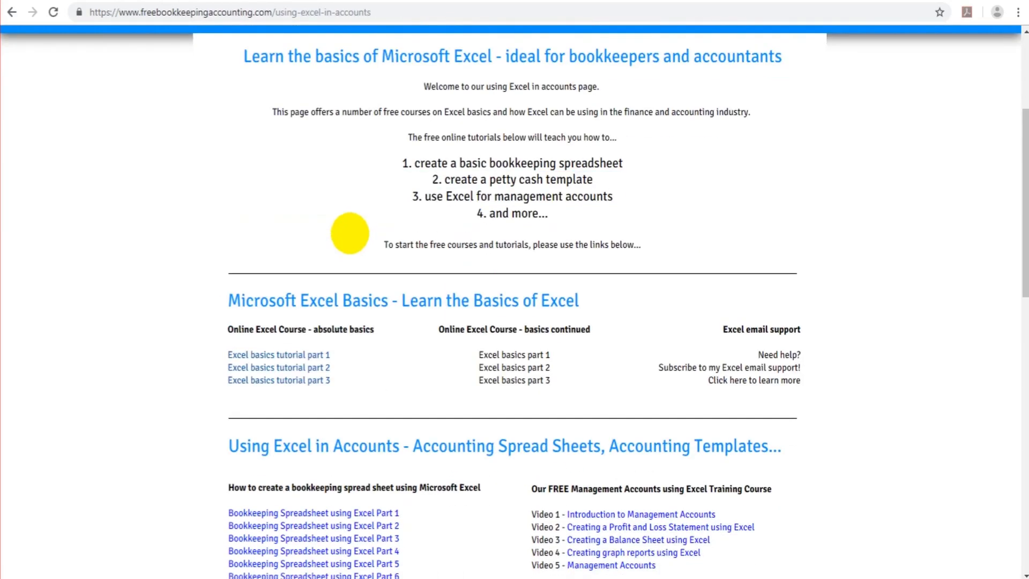
{"action": "left_click", "coordinate": [230, 114]}
Scroll to the Excel Basics tutorial links on the Using Excel in Accounts page.
{"action": "scroll", "coordinate": [367, 171], "scroll_direction": "down", "scroll_amount": 4}
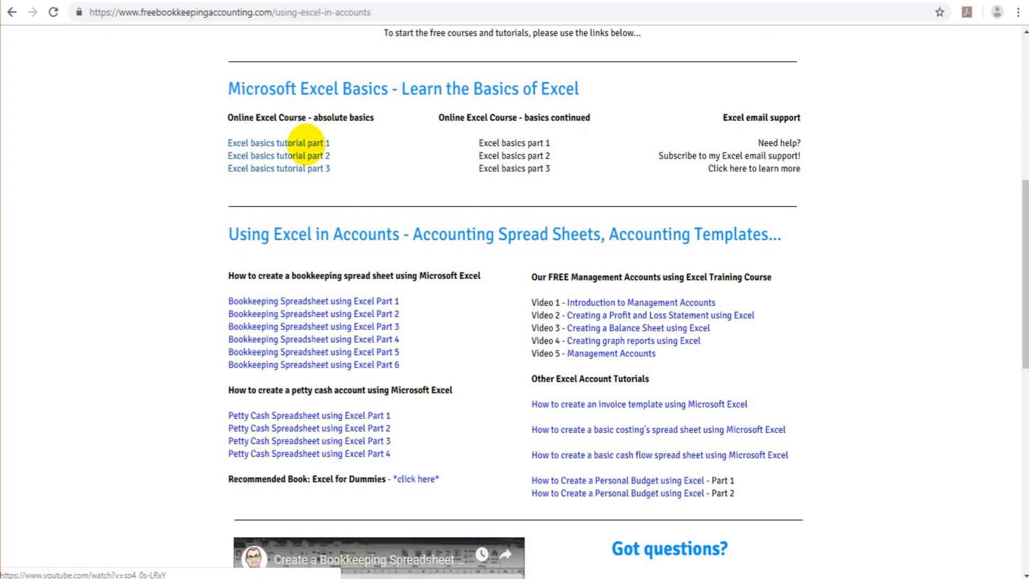
{"action": "scroll", "coordinate": [322, 145], "scroll_direction": "up", "scroll_amount": 1}
{"action": "left_click_drag", "start_coordinate": [449, 187], "coordinate": [562, 236]}
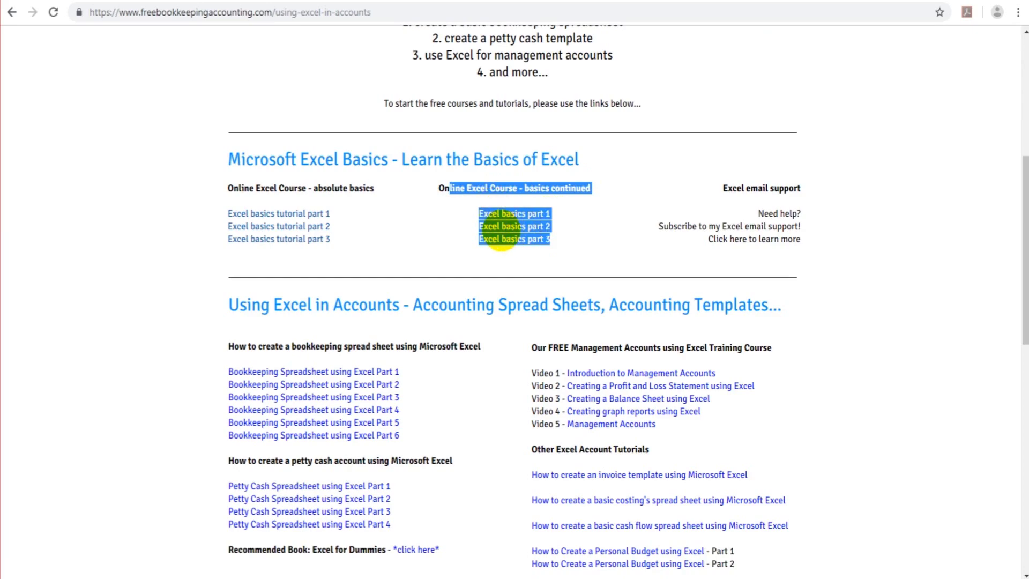
{"action": "double_click", "coordinate": [509, 240]}
{"action": "left_click", "coordinate": [524, 224]}
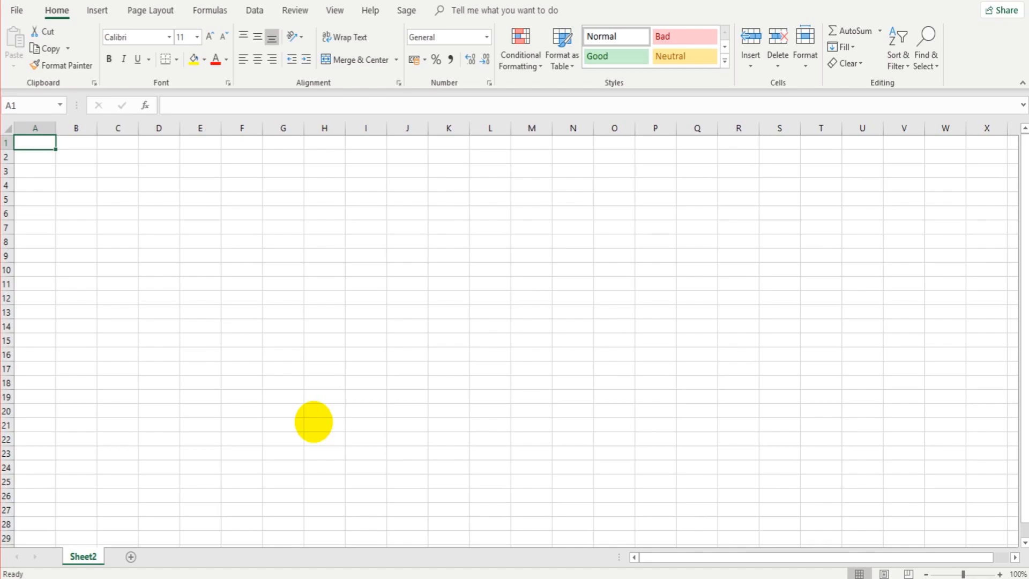
Enter 'Sales per customer' in A1 and widen column A to fit it.
{"action": "left_click", "coordinate": [54, 140]}
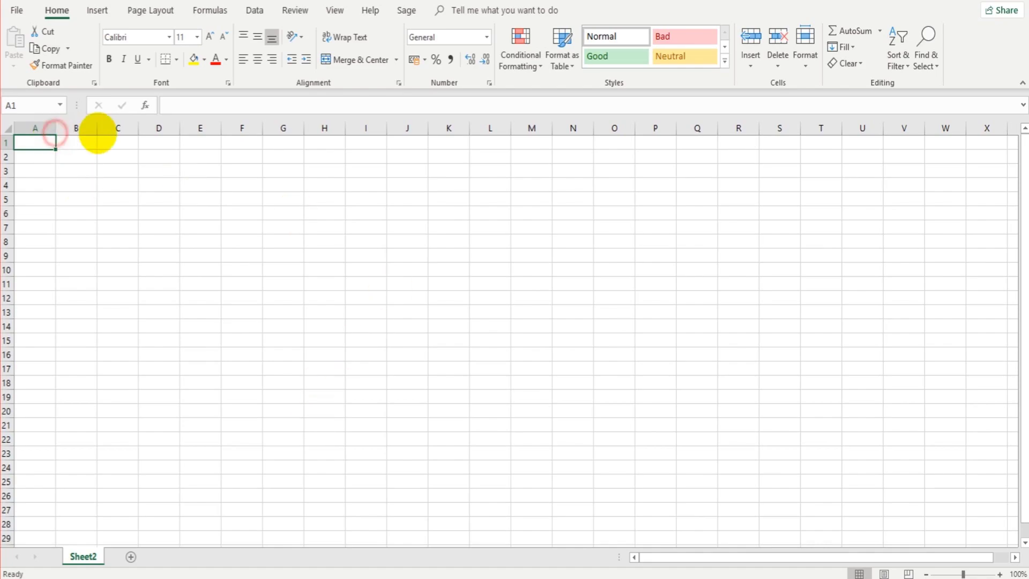
{"action": "left_click_drag", "start_coordinate": [97, 132], "coordinate": [97, 134]}
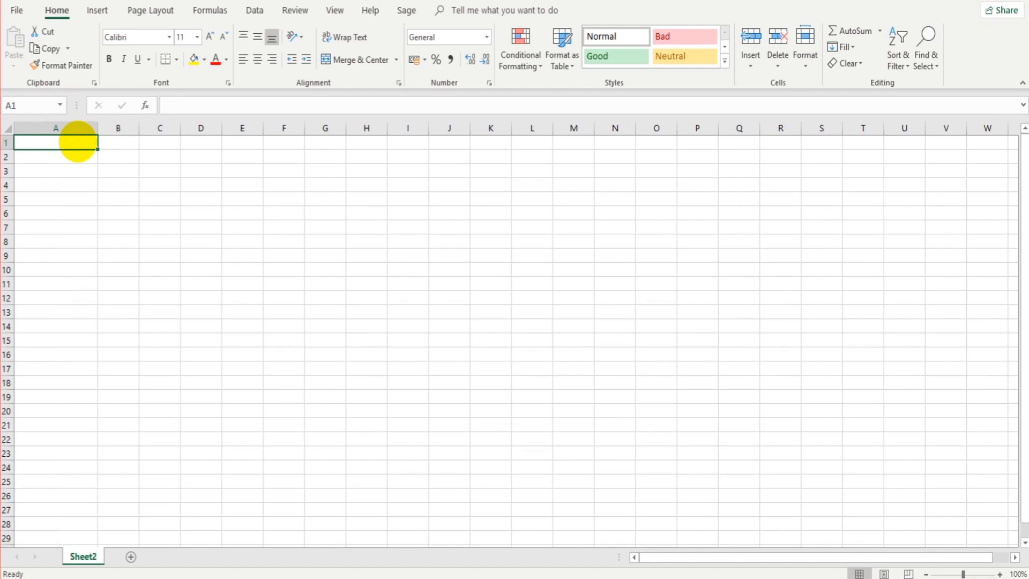
{"action": "type", "text": "Sales per customer"}
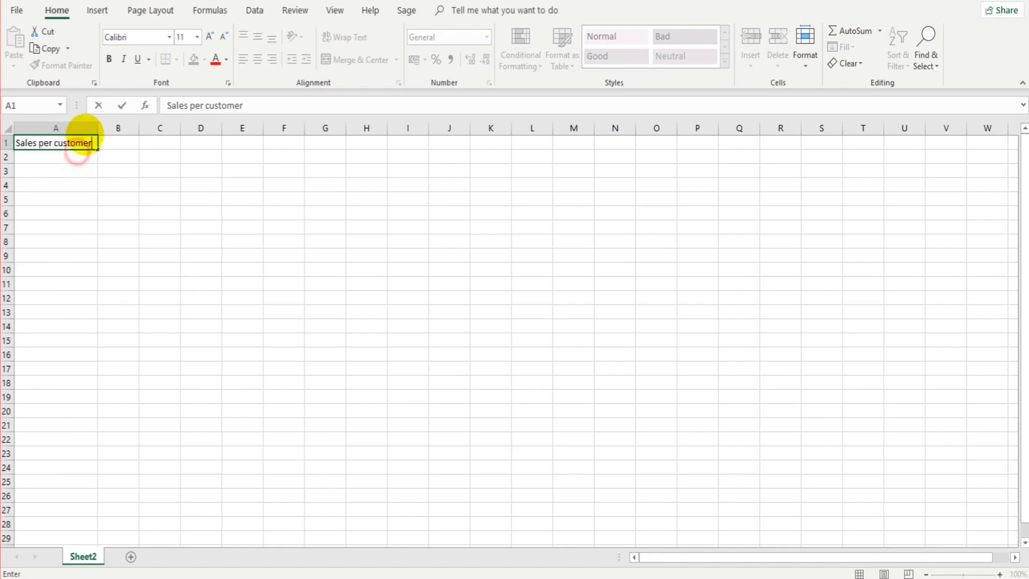
{"action": "left_click", "coordinate": [78, 155]}
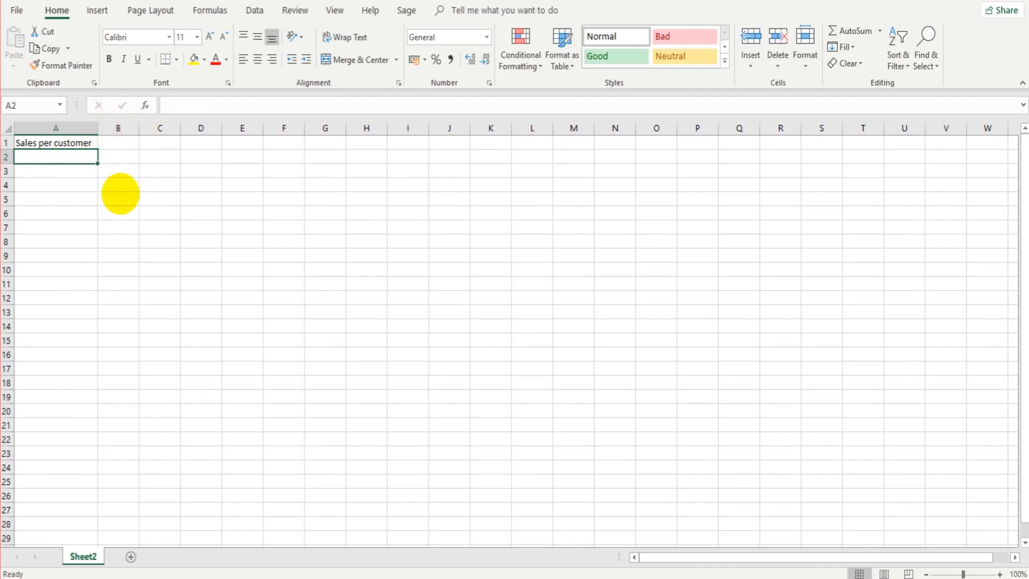
{"action": "left_click_drag", "start_coordinate": [98, 128], "coordinate": [138, 129]}
{"action": "left_click", "coordinate": [114, 143]}
{"action": "double_click", "coordinate": [137, 134]}
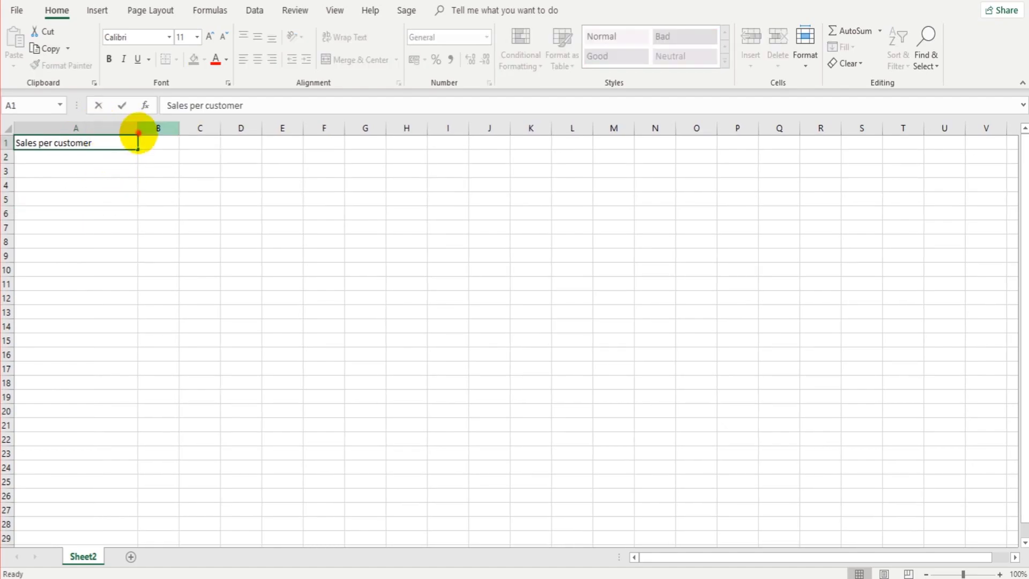
{"action": "left_click", "coordinate": [132, 128]}
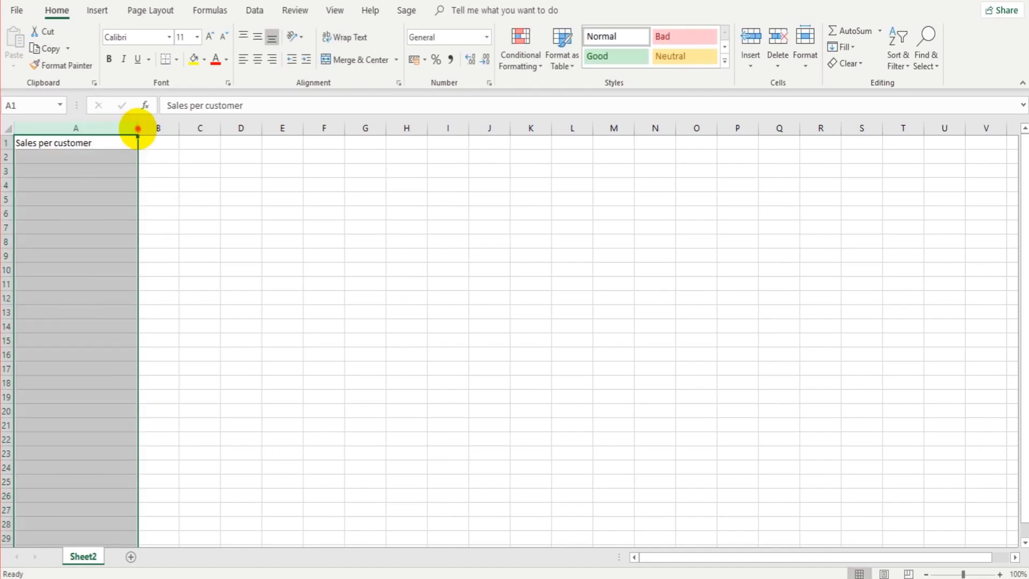
{"action": "left_click_drag", "start_coordinate": [138, 129], "coordinate": [172, 128]}
Extend the A1 title to 'Sales per customer - Company A' and underline it.
{"action": "left_click", "coordinate": [132, 142]}
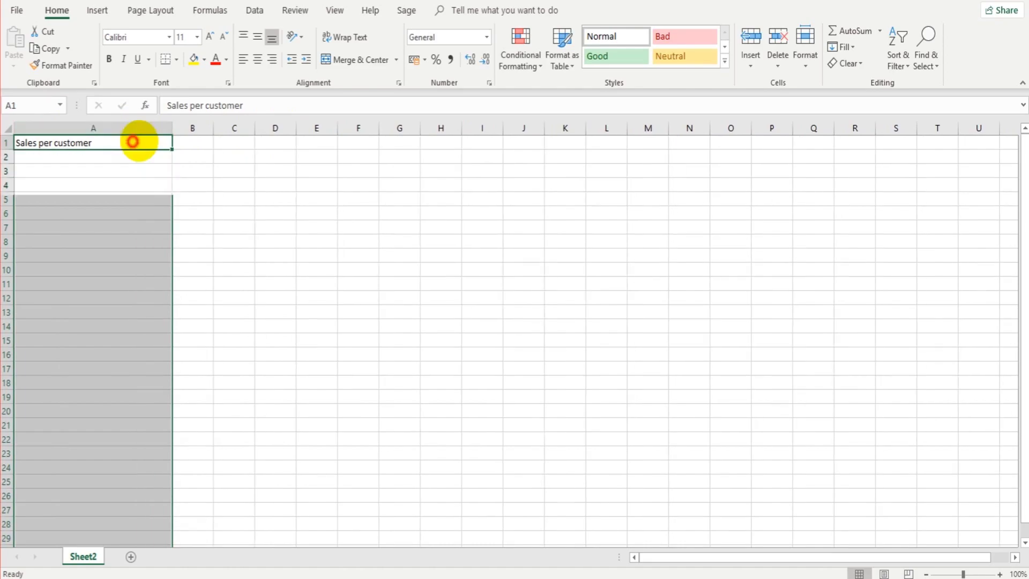
{"action": "double_click", "coordinate": [133, 141]}
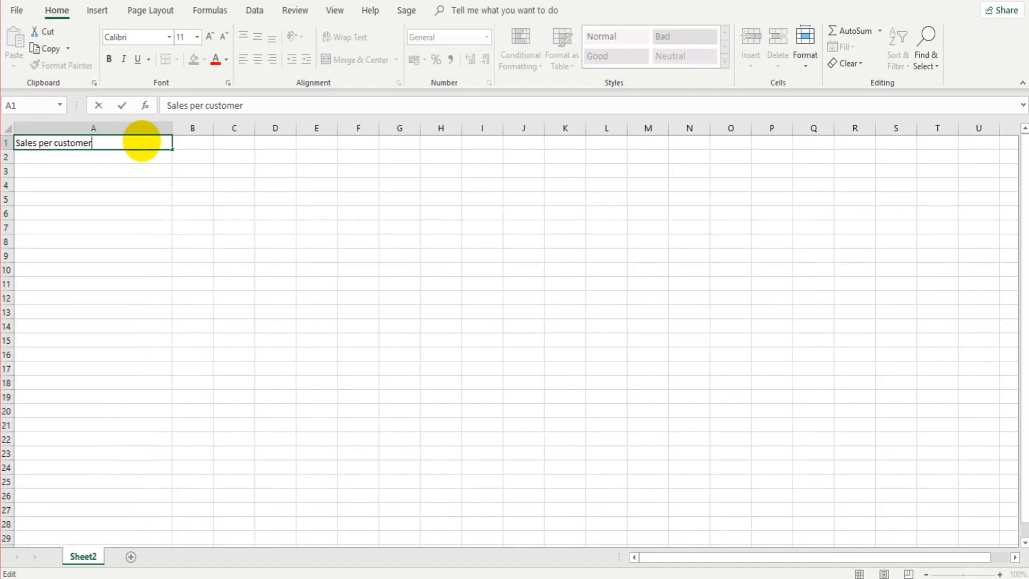
{"action": "type", "text": "- Company A"}
{"action": "key", "text": "Return"}
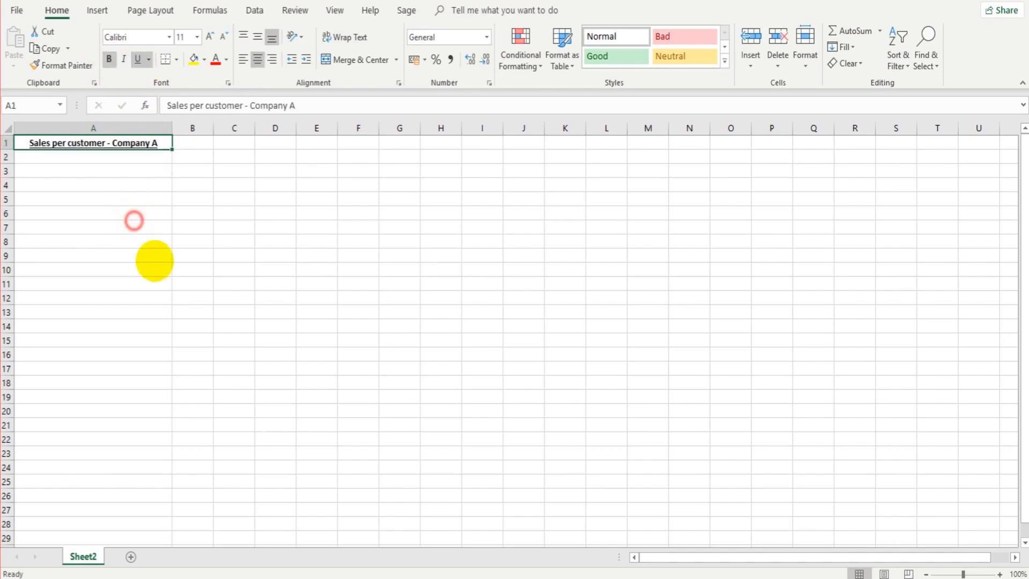
{"action": "left_click", "coordinate": [133, 223]}
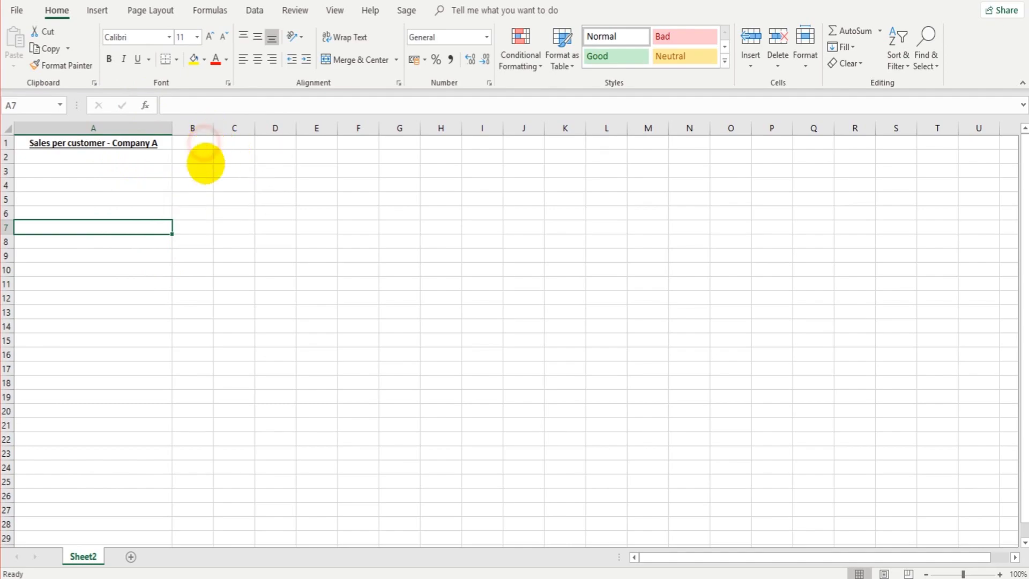
Enter the first month header in B1 as 01/01/2018 (Jan-18), correcting the year.
{"action": "left_click", "coordinate": [209, 146]}
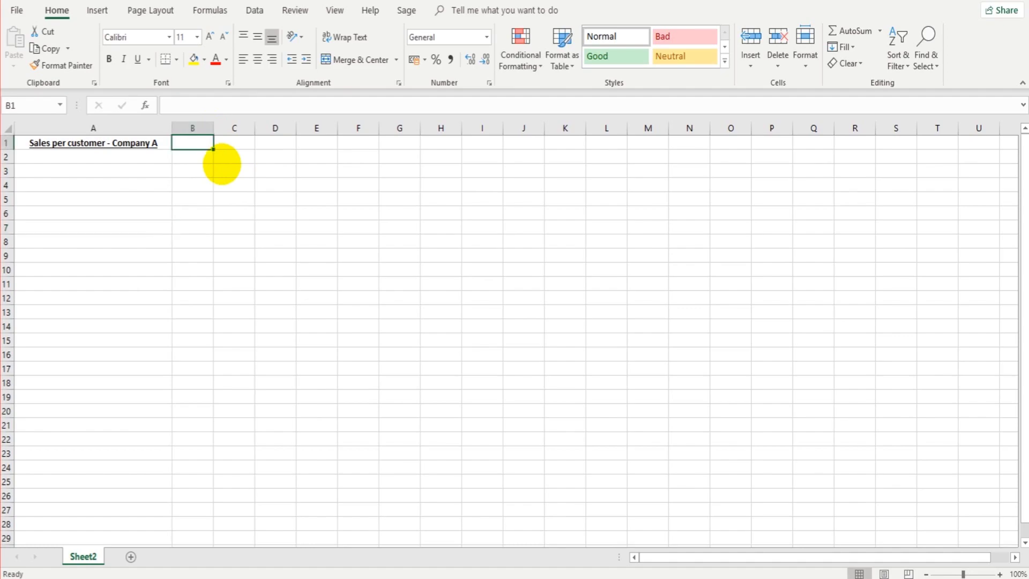
{"action": "type", "text": "jAN"}
{"action": "key", "text": "BackSpace"}
{"action": "key", "text": "BackSpace"}
{"action": "key", "text": "BackSpace"}
{"action": "type", "text": "Jan-19"}
{"action": "key", "text": "Tab"}
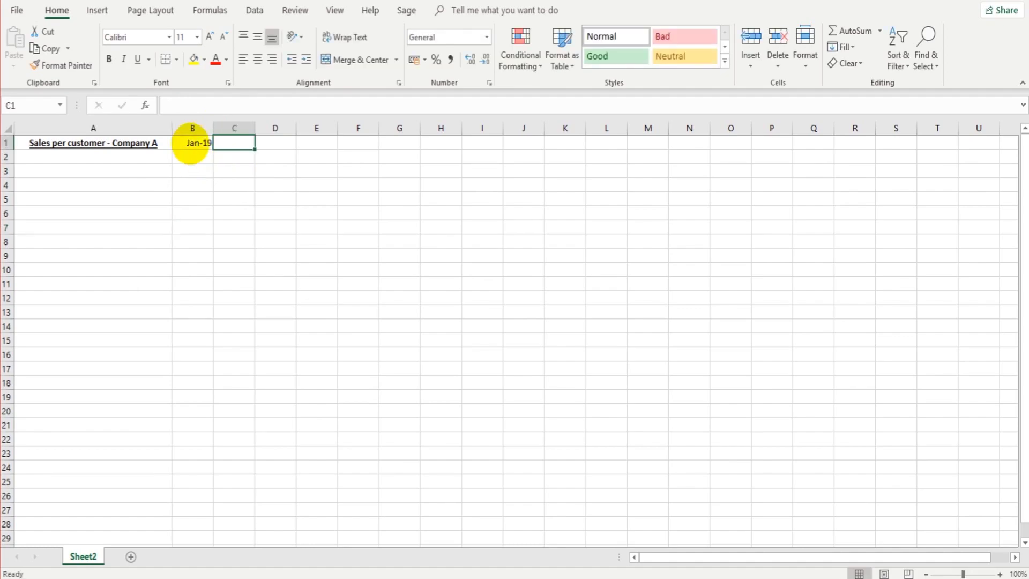
{"action": "left_click", "coordinate": [202, 142]}
{"action": "left_click", "coordinate": [212, 105]}
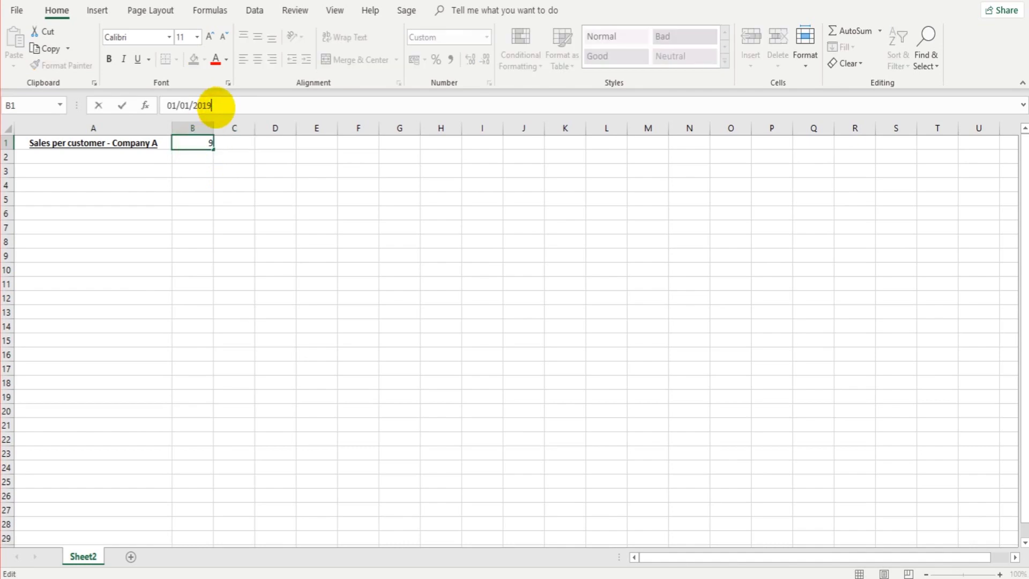
{"action": "key", "text": "BackSpace"}
{"action": "type", "text": "8"}
{"action": "key", "text": "Tab"}
{"action": "left_click", "coordinate": [200, 143]}
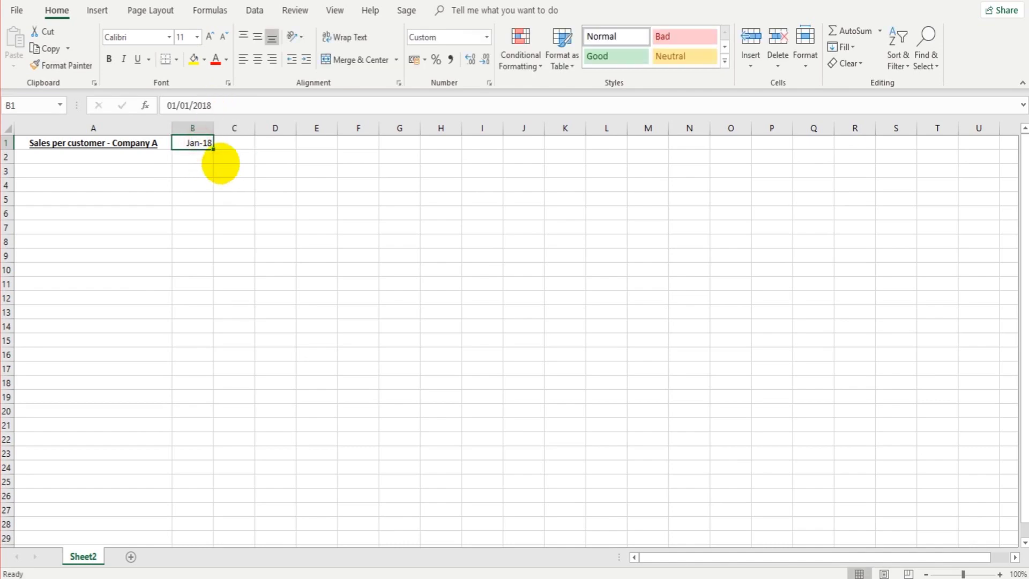
Fill the monthly series across row 1 past Aug-19 and delete the stray dates in C2:C13.
{"action": "left_click_drag", "start_coordinate": [213, 151], "coordinate": [654, 154]}
{"action": "left_click", "coordinate": [402, 241]}
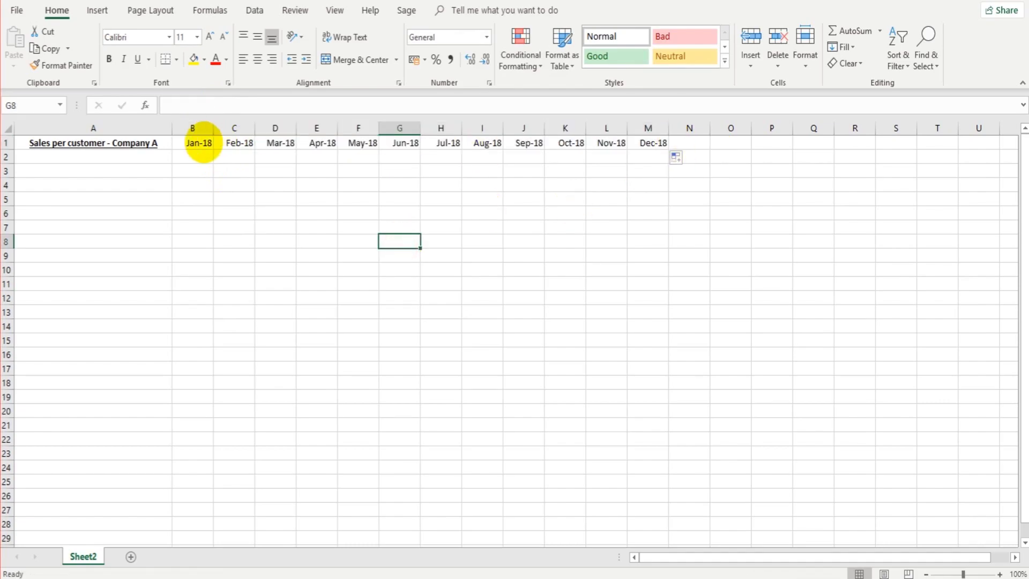
{"action": "left_click_drag", "start_coordinate": [202, 145], "coordinate": [789, 335]}
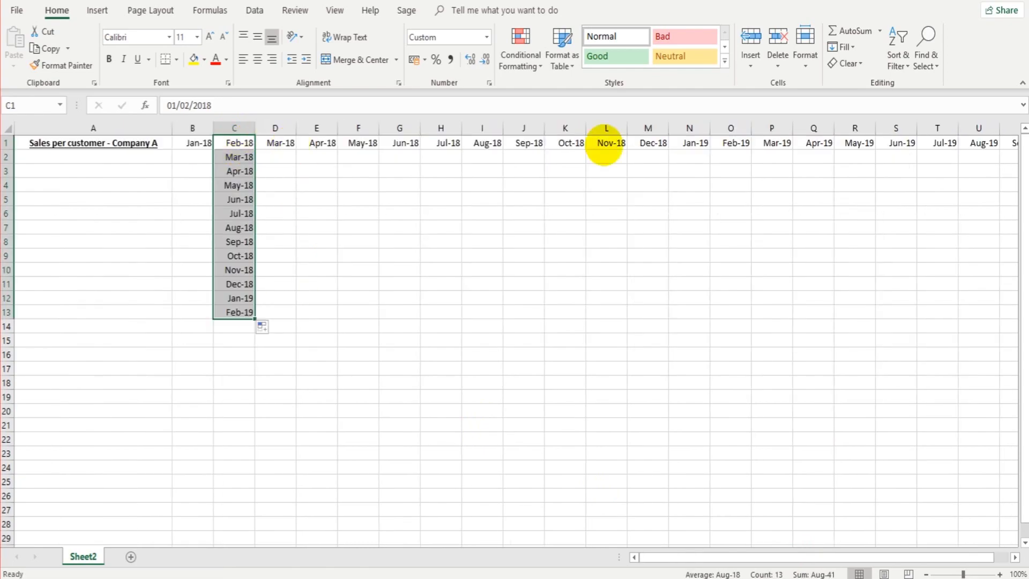
{"action": "left_click", "coordinate": [578, 217]}
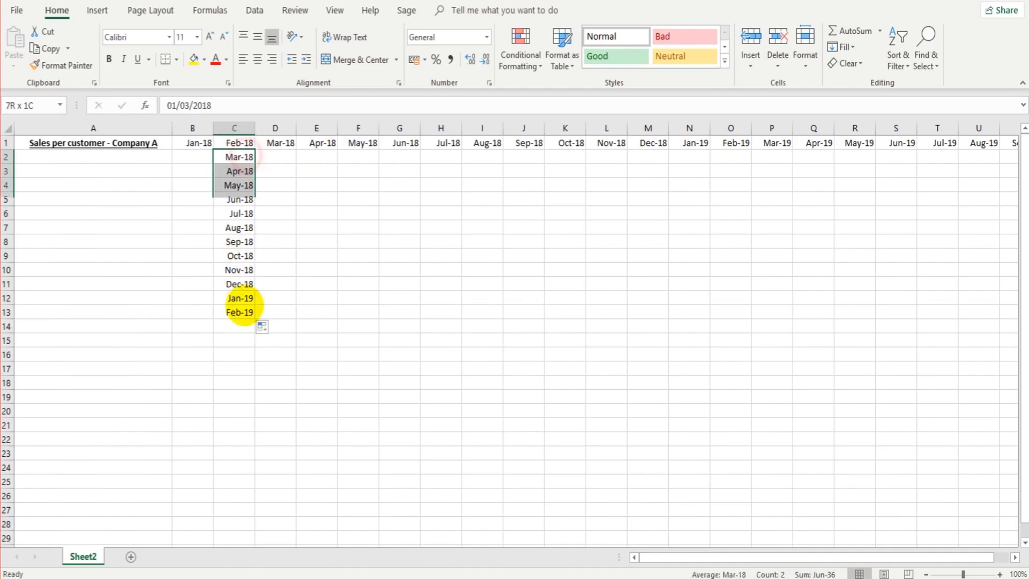
{"action": "left_click_drag", "start_coordinate": [244, 305], "coordinate": [246, 303]}
{"action": "key", "text": "Delete"}
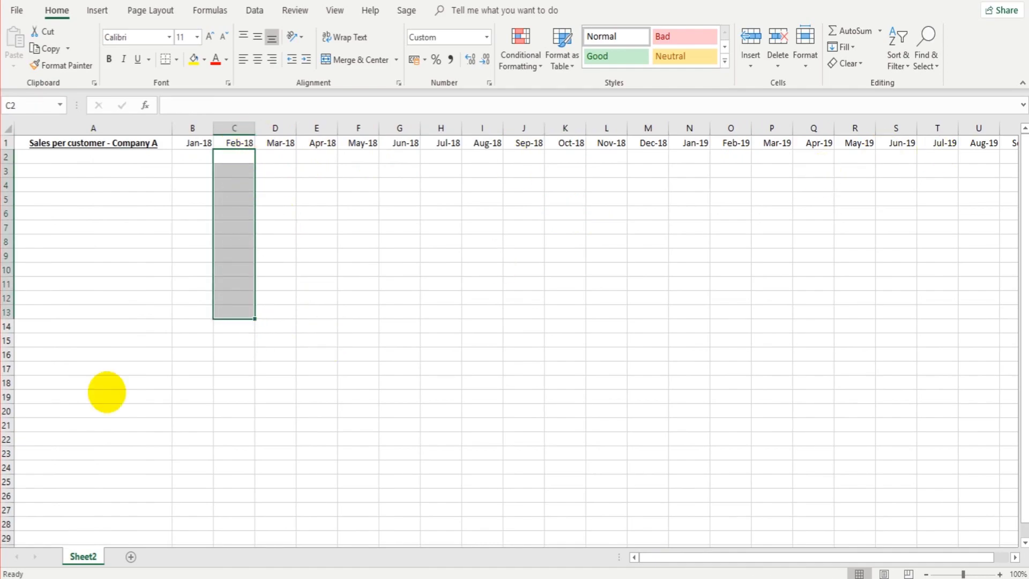
List ABC Supplies, Customer A, Customer B and YYZ Limited in A3:A6.
{"action": "left_click", "coordinate": [131, 184]}
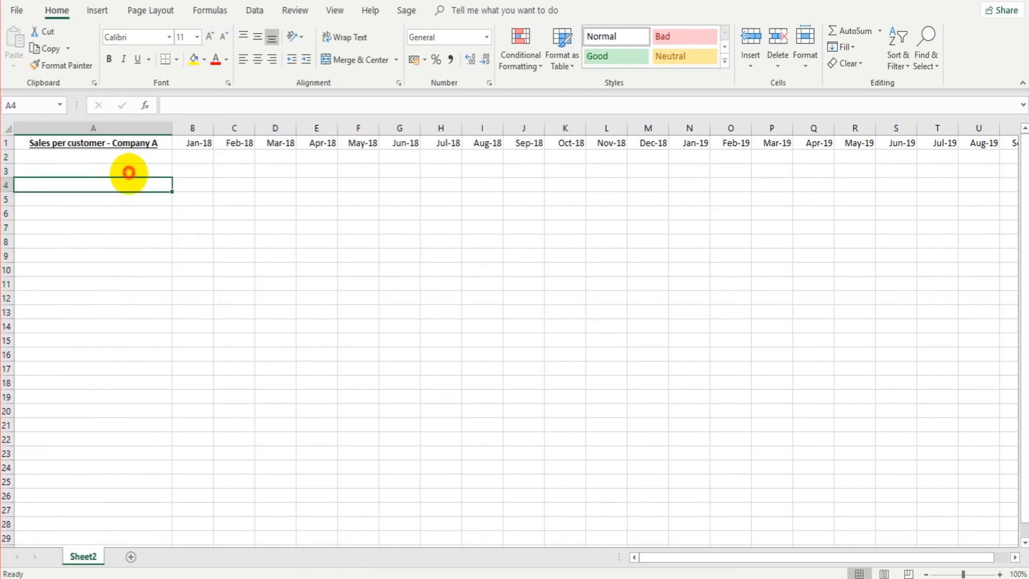
{"action": "left_click", "coordinate": [128, 172]}
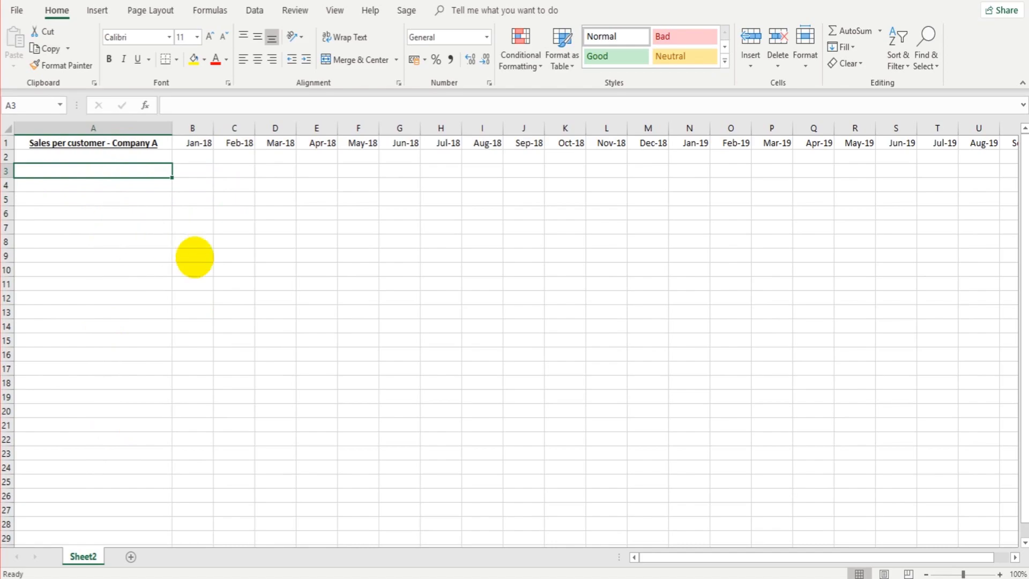
{"action": "type", "text": "ABC "}
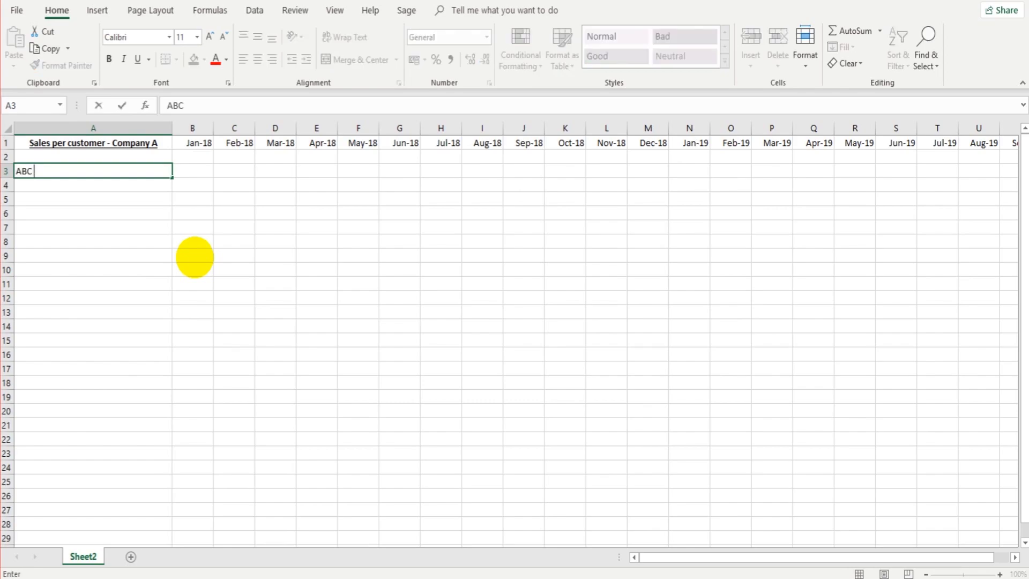
{"action": "type", "text": "Supplies"}
{"action": "key", "text": "Return"}
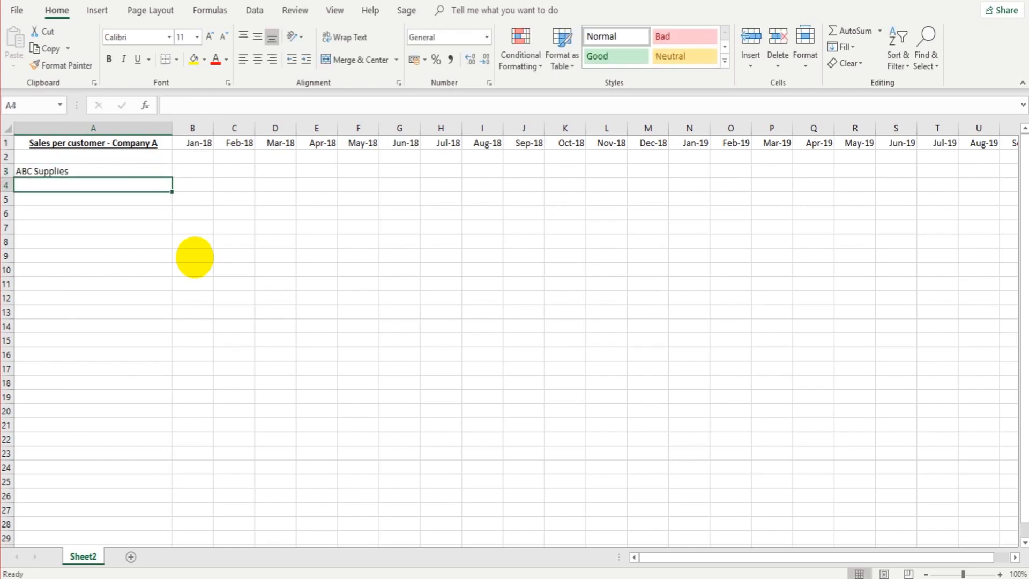
{"action": "type", "text": "C"}
{"action": "key", "text": "Tab"}
{"action": "type", "text": "u"}
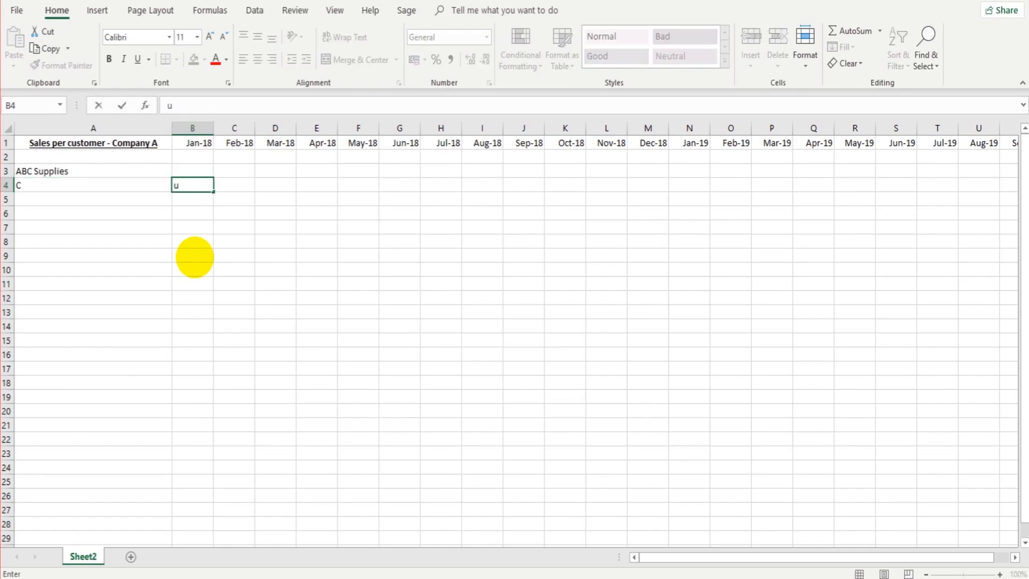
{"action": "key", "text": "Escape"}
{"action": "key", "text": "Left"}
{"action": "left_click", "coordinate": [212, 107]}
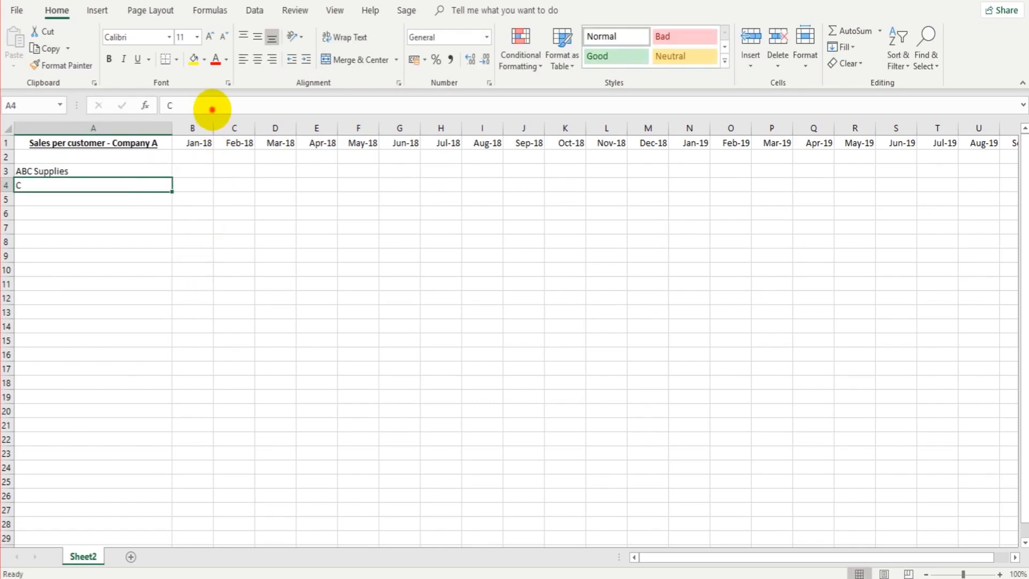
{"action": "type", "text": "ustome"}
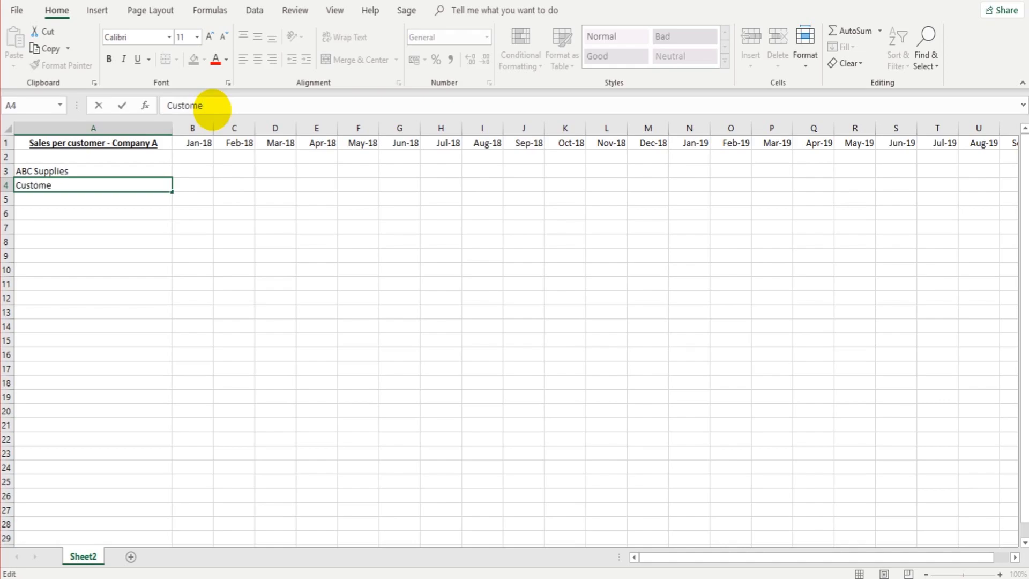
{"action": "type", "text": "r A"}
{"action": "key", "text": "Return"}
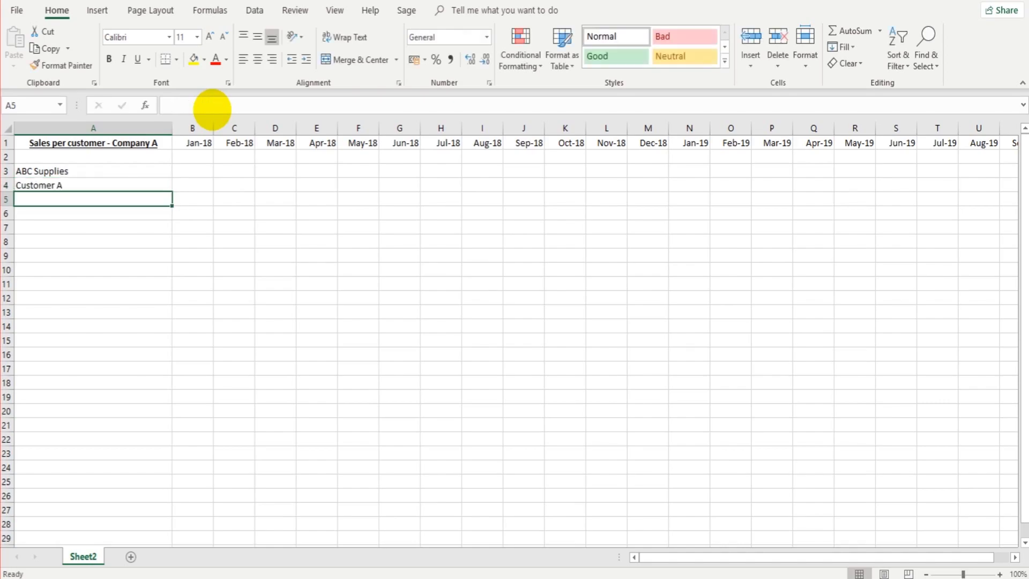
{"action": "type", "text": "Custo"}
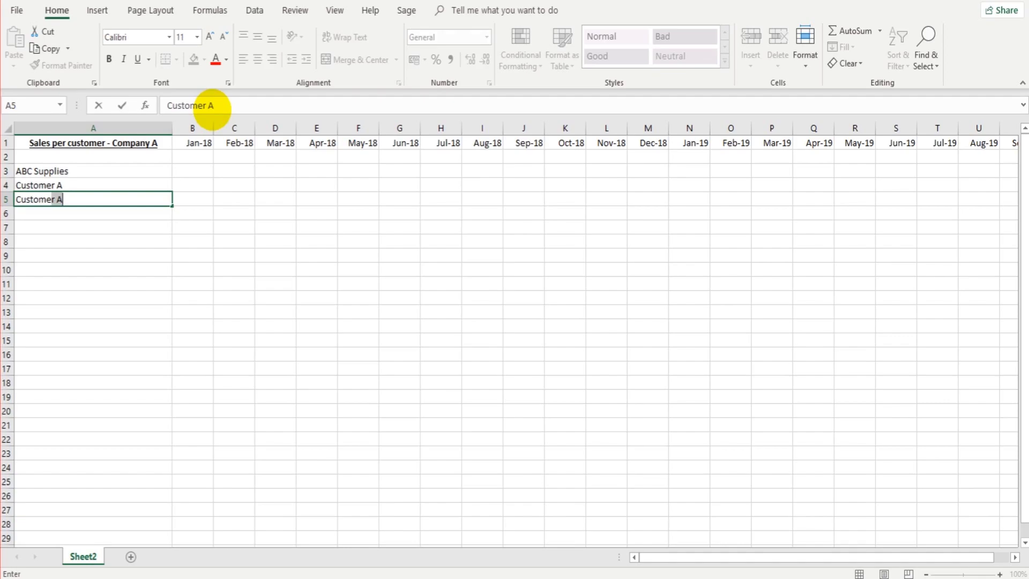
{"action": "type", "text": "mer B"}
{"action": "key", "text": "Return"}
{"action": "type", "text": "Y"}
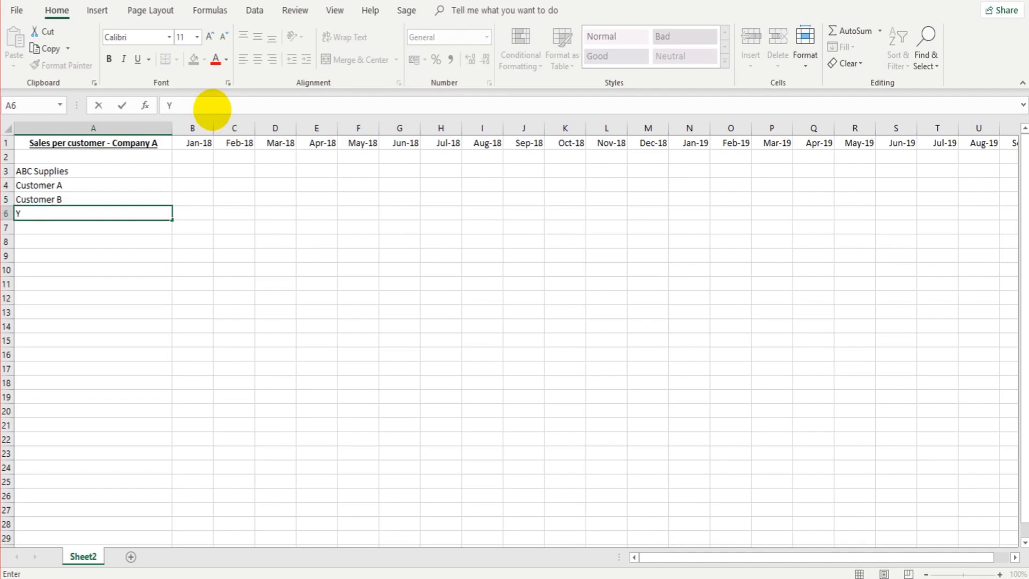
{"action": "type", "text": "YZ Limited"}
{"action": "key", "text": "Return"}
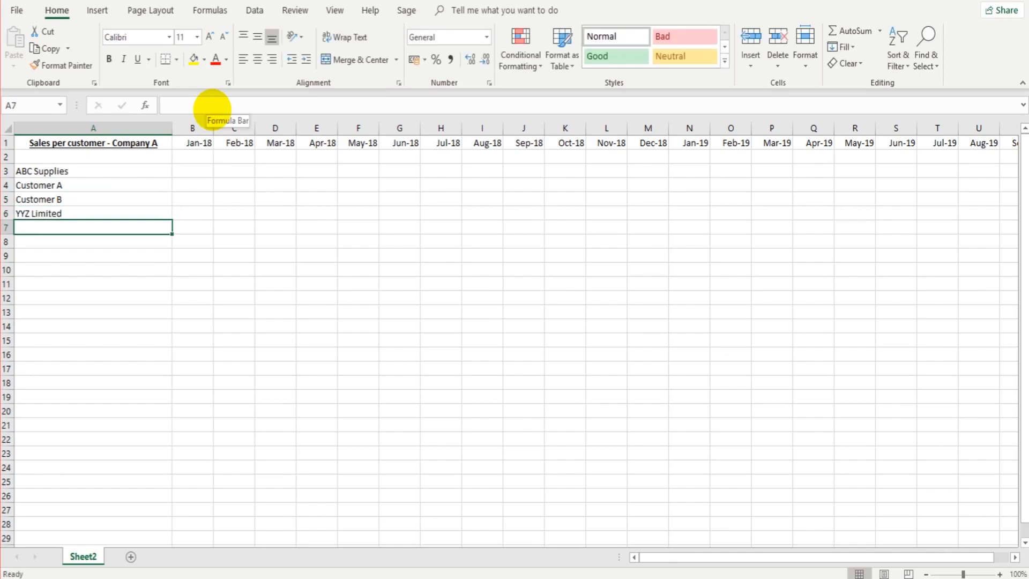
Add Good Customer, Bad Customer, Gold Ltd, Silver Ltd and Bronze & Co in A7:A11.
{"action": "type", "text": "Good"}
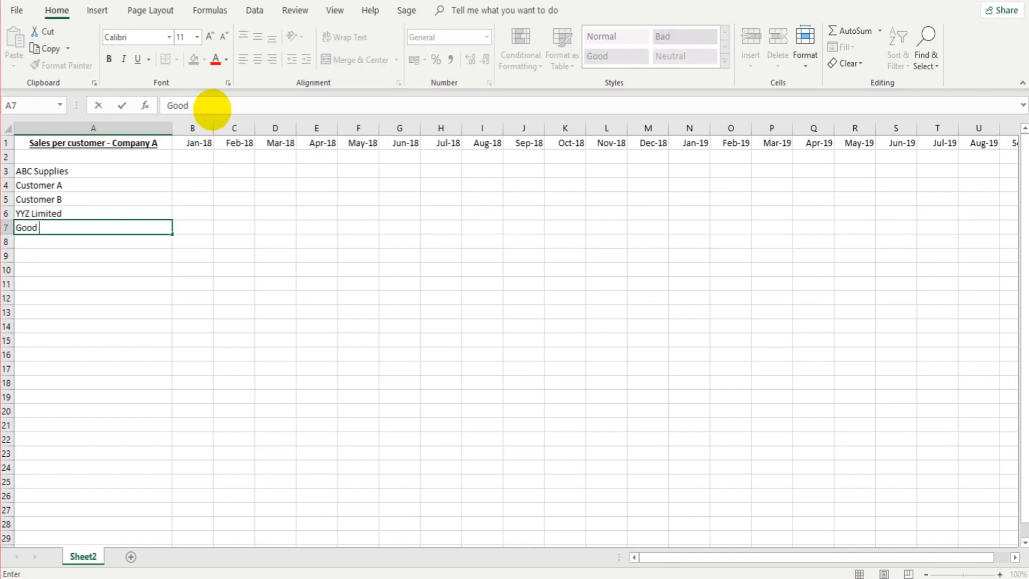
{"action": "type", "text": " Customer"}
{"action": "key", "text": "Return"}
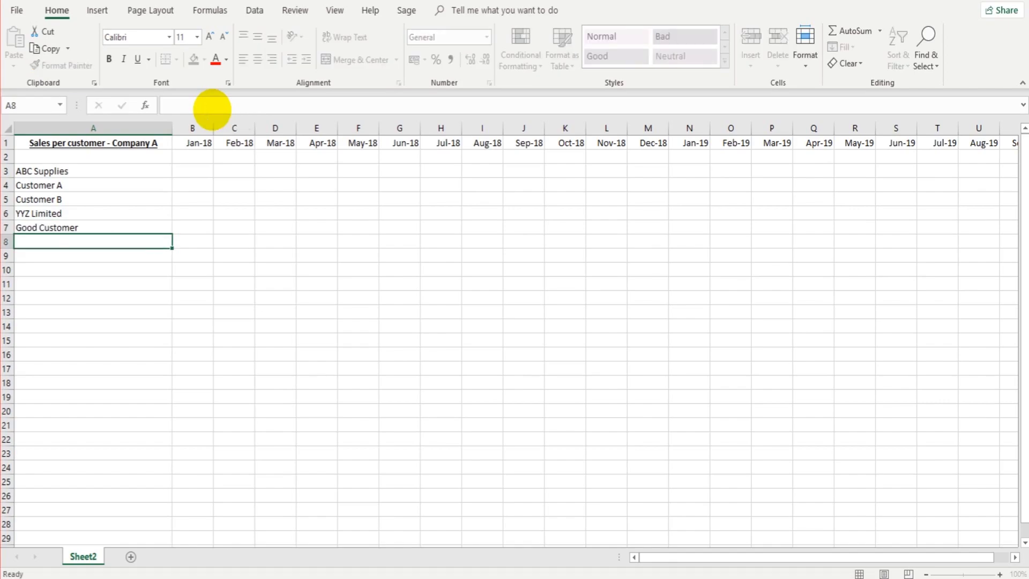
{"action": "type", "text": "Bad Customer"}
{"action": "key", "text": "Return"}
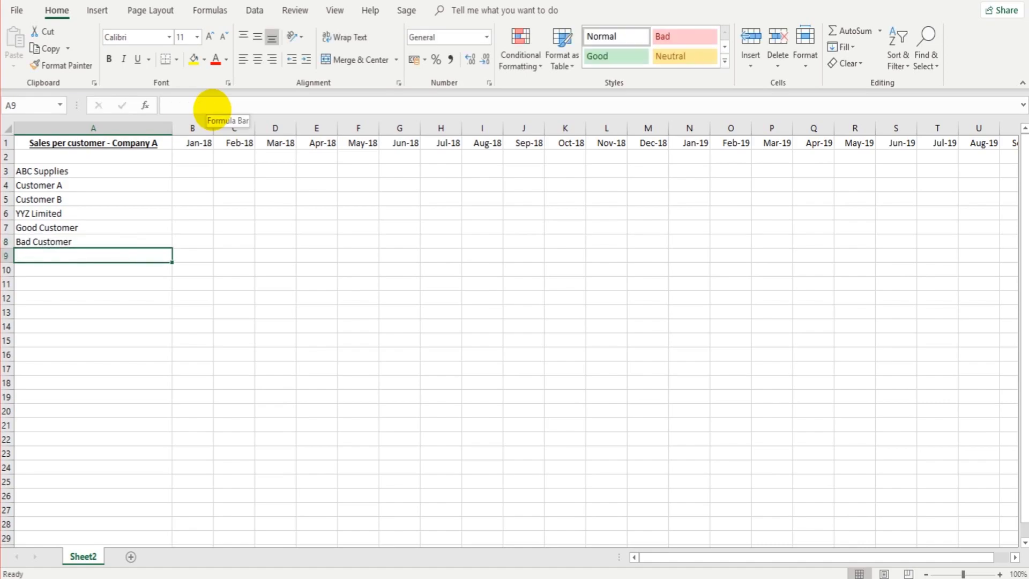
{"action": "type", "text": "G"}
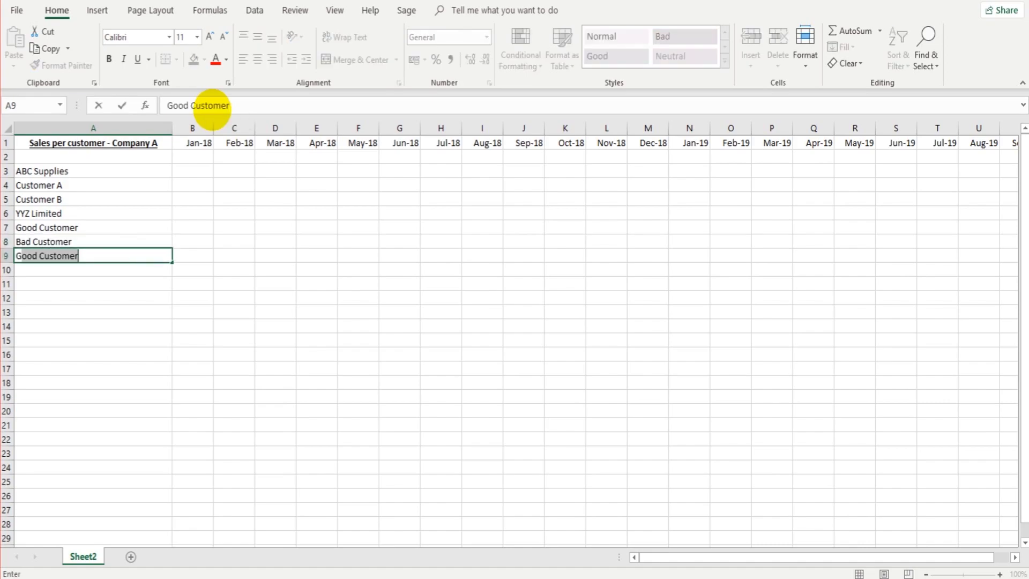
{"action": "type", "text": "old Ltd"}
{"action": "key", "text": "Return"}
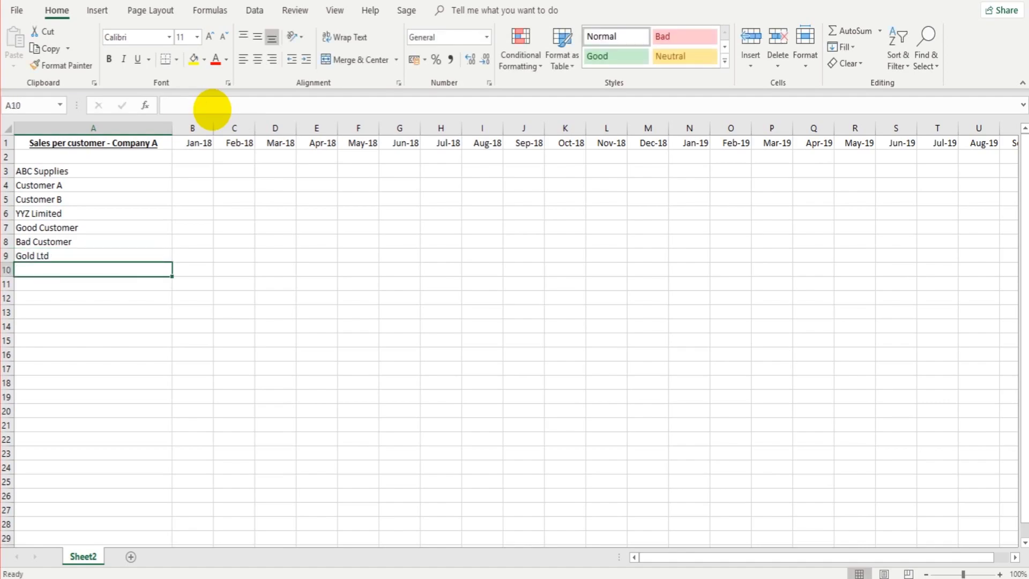
{"action": "type", "text": "Silver"}
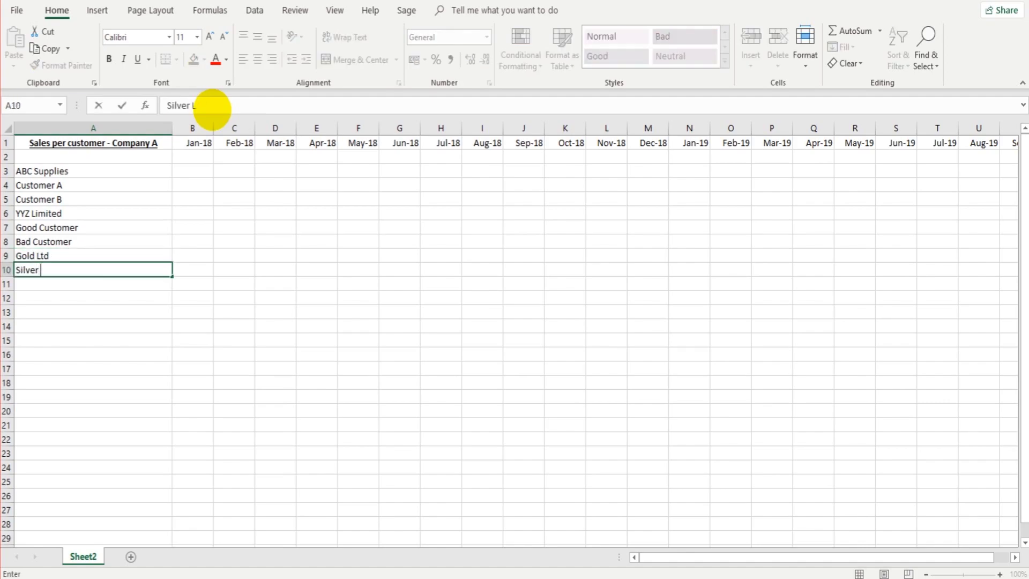
{"action": "type", "text": " Ltd"}
{"action": "key", "text": "Return"}
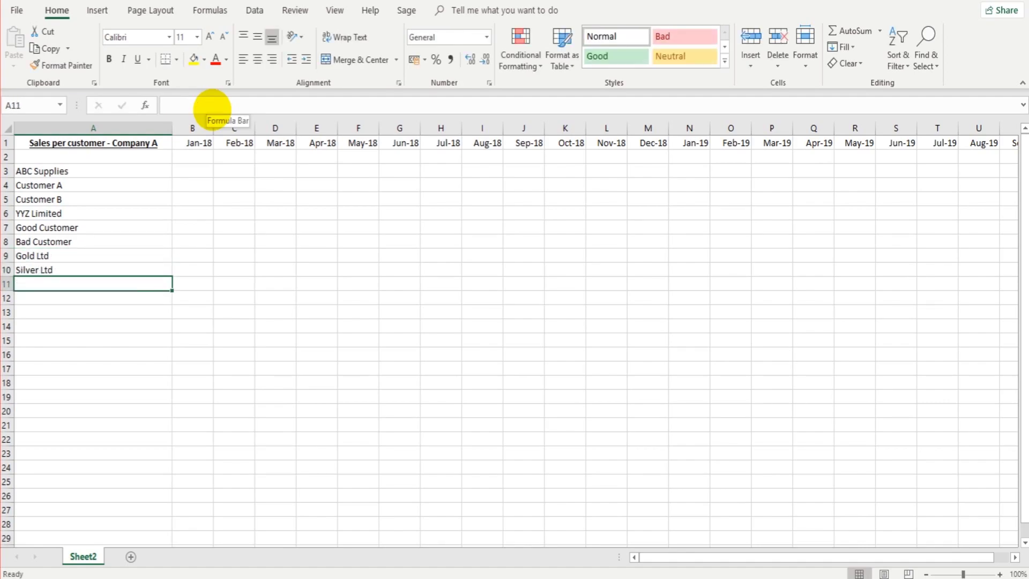
{"action": "type", "text": "Bronze"}
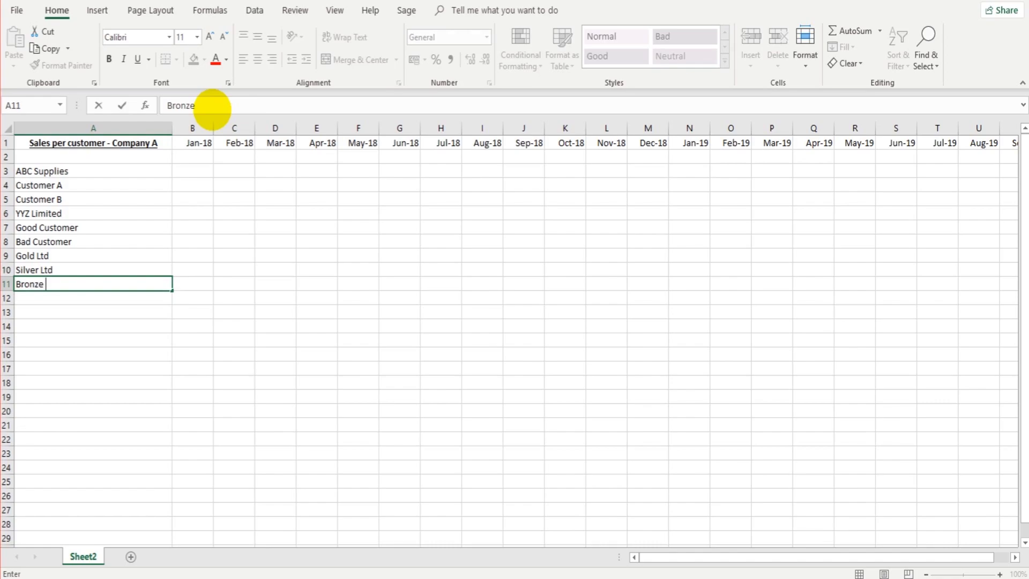
{"action": "type", "text": "& Co"}
{"action": "key", "text": "Return"}
Add Europe & Co, Tesco, Sainsbury's, Wellbeing and Parking Supplies in A12:A16.
{"action": "type", "text": "Europe"}
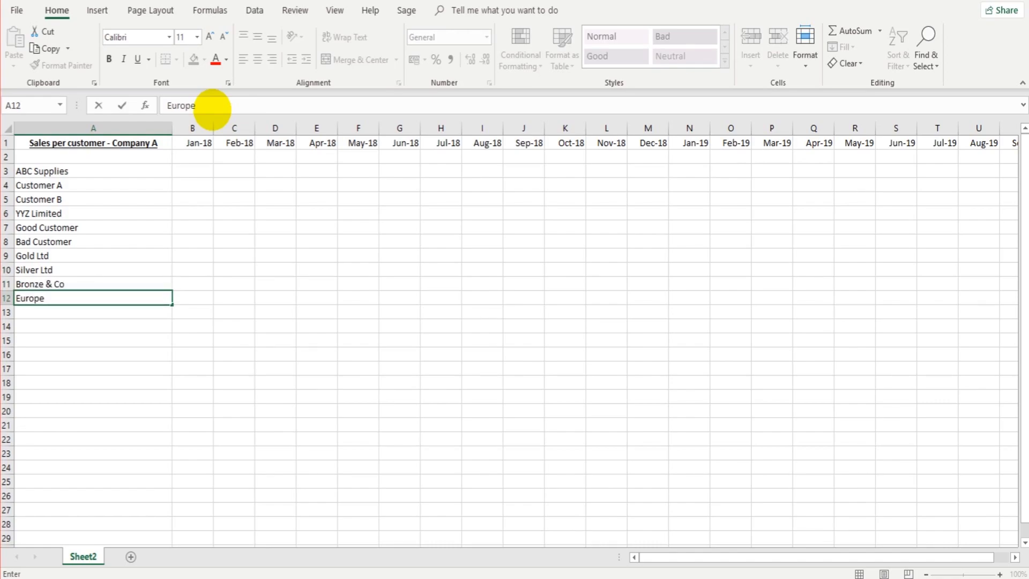
{"action": "type", "text": " & Co"}
{"action": "key", "text": "Return"}
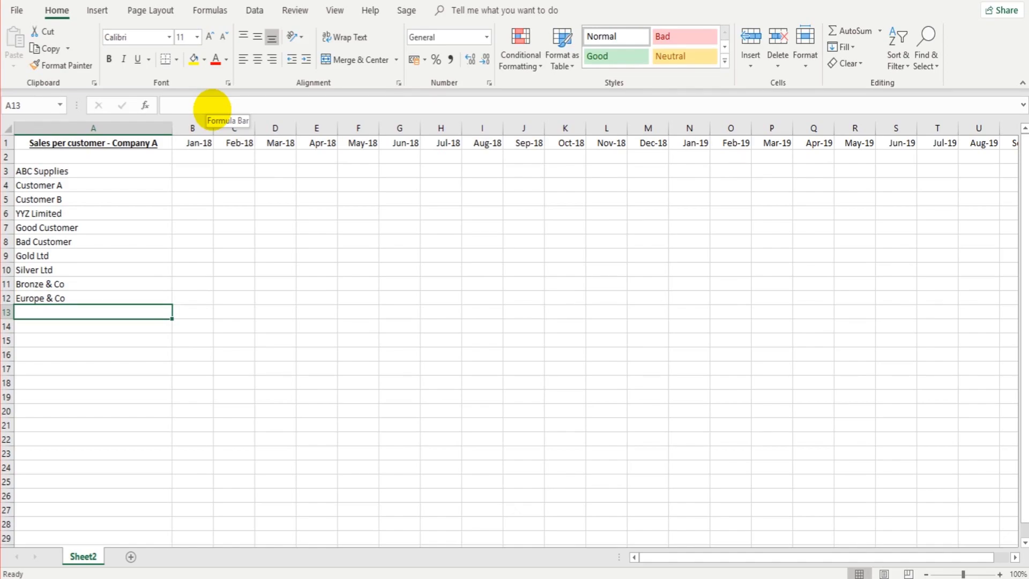
{"action": "type", "text": "Tesco"}
{"action": "key", "text": "Return"}
{"action": "type", "text": "Sainsbury"}
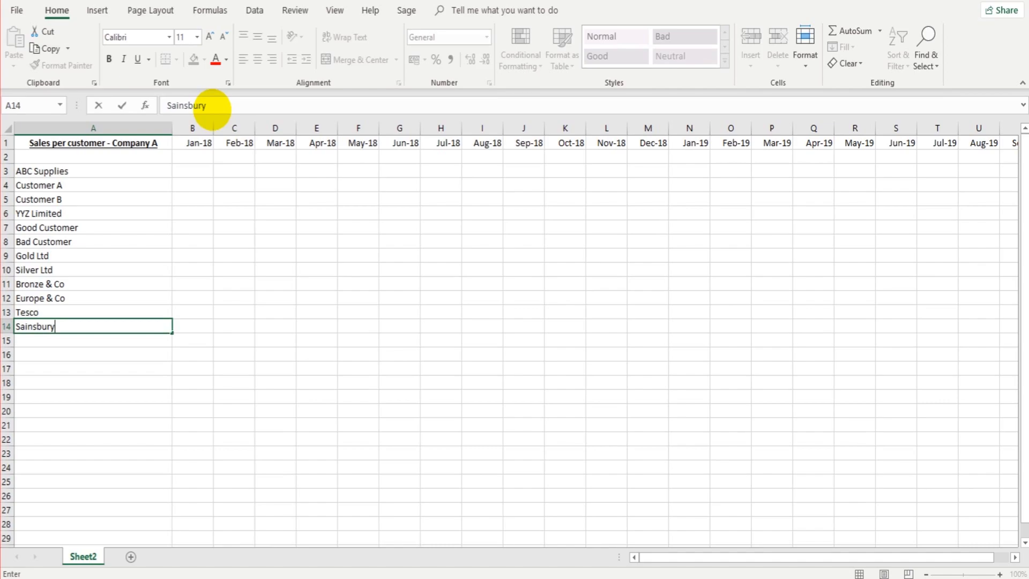
{"action": "type", "text": "'s"}
{"action": "key", "text": "Return"}
{"action": "type", "text": "Wellbeing"}
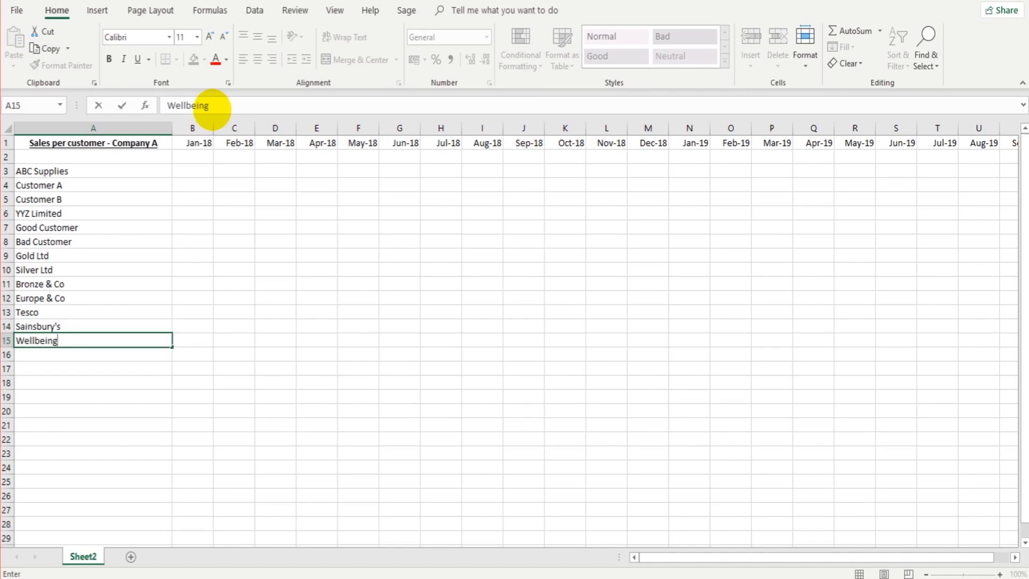
{"action": "key", "text": "Return"}
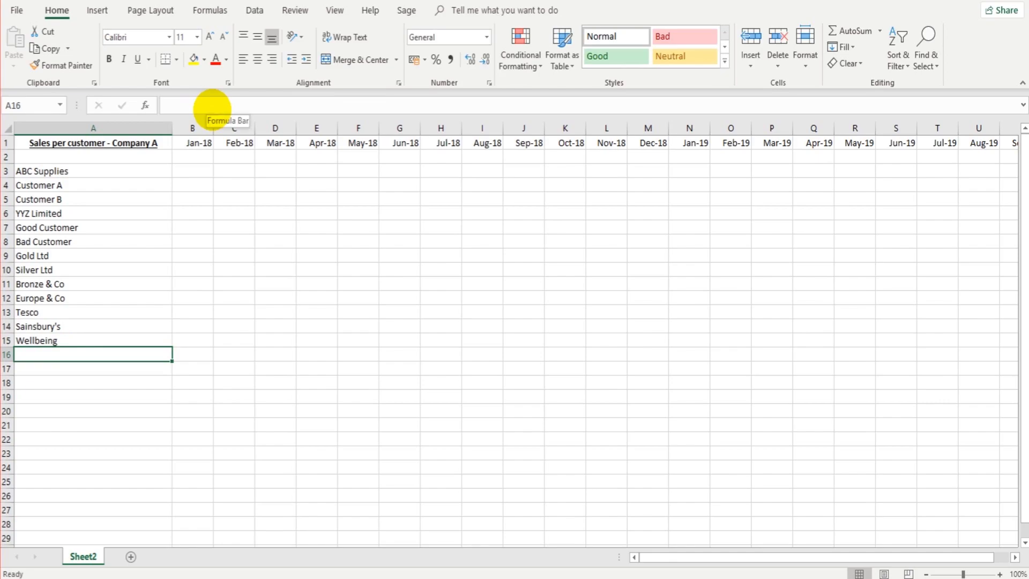
{"action": "type", "text": "Parkin"}
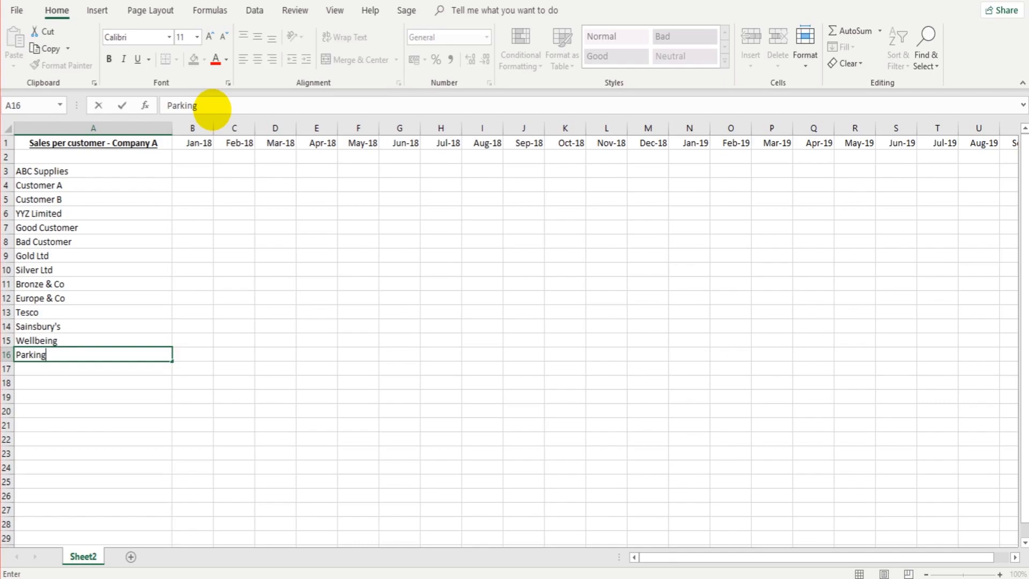
{"action": "type", "text": "g Supplies"}
{"action": "key", "text": "Return"}
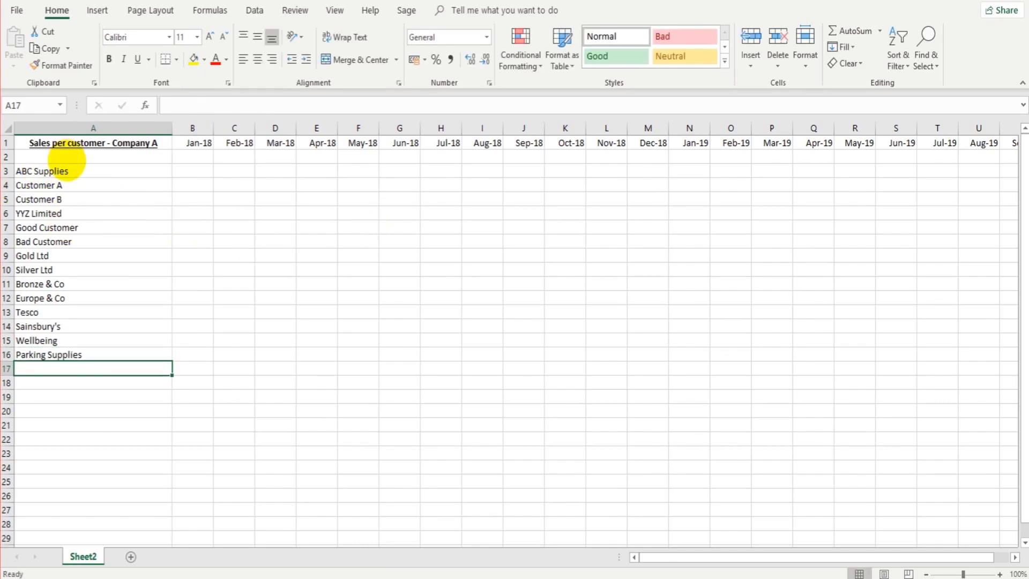
Enter the label 'Total Sales' in cell A18 below the customer list.
{"action": "left_click_drag", "start_coordinate": [67, 160], "coordinate": [88, 259]}
{"action": "left_click_drag", "start_coordinate": [199, 143], "coordinate": [906, 146]}
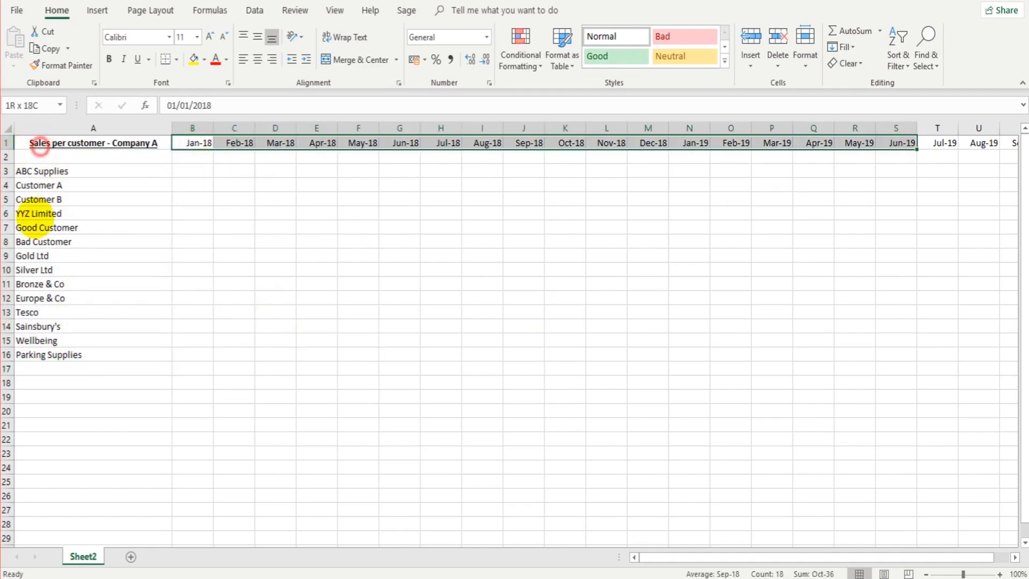
{"action": "left_click", "coordinate": [40, 145]}
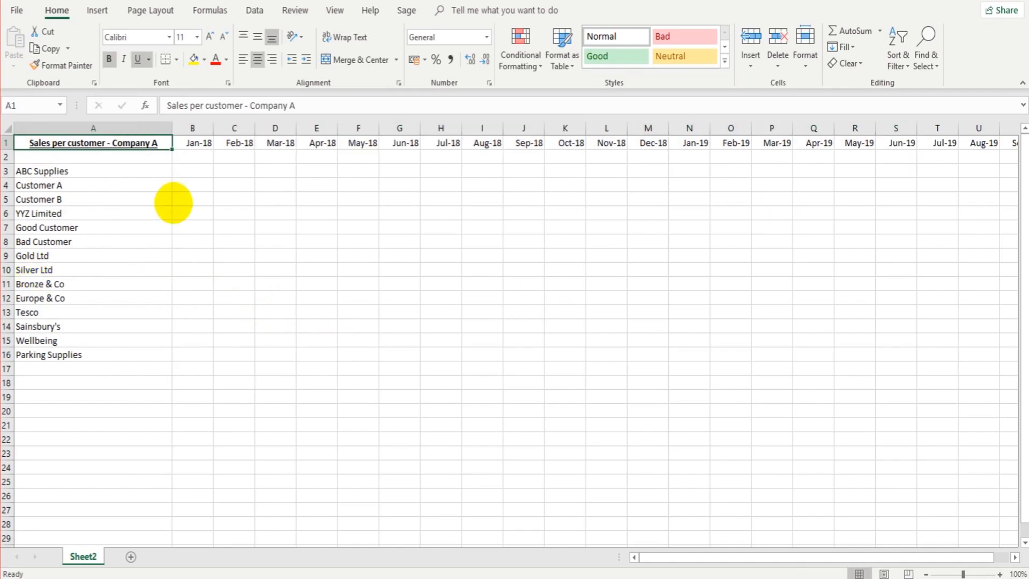
{"action": "left_click", "coordinate": [194, 171]}
{"action": "key", "text": "Right"}
{"action": "key", "text": "Right"}
{"action": "key", "text": "Right"}
{"action": "key", "text": "Right"}
{"action": "key", "text": "Right"}
{"action": "key", "text": "Right"}
{"action": "key", "text": "Right"}
{"action": "key", "text": "Right"}
{"action": "key", "text": "Right"}
{"action": "key", "text": "Right"}
{"action": "key", "text": "Right"}
{"action": "key", "text": "Right"}
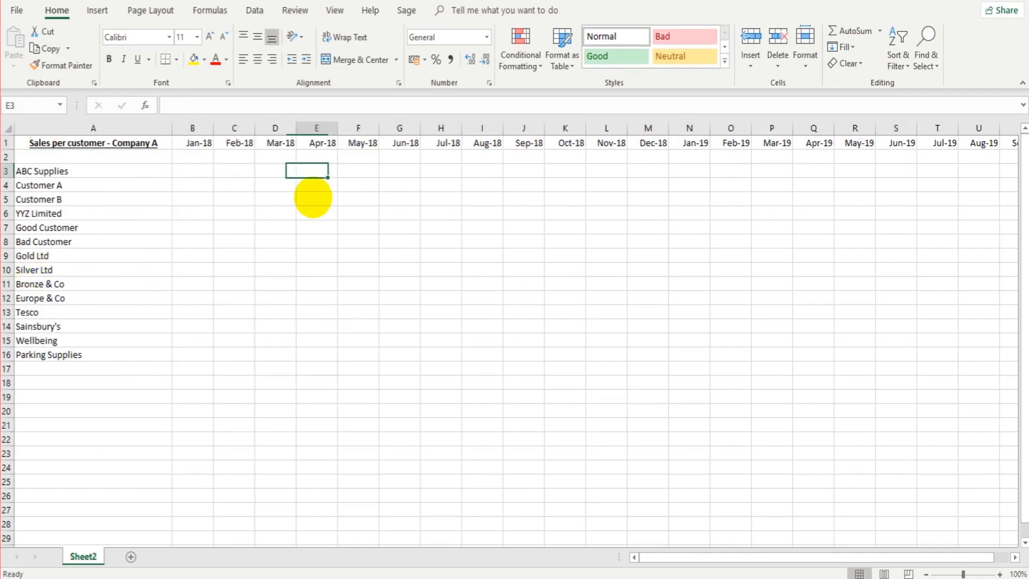
{"action": "key", "text": "Right"}
{"action": "key", "text": "Right"}
{"action": "key", "text": "Right"}
{"action": "key", "text": "Right"}
{"action": "key", "text": "Right"}
{"action": "key", "text": "Right"}
{"action": "key", "text": "Right"}
{"action": "key", "text": "Right"}
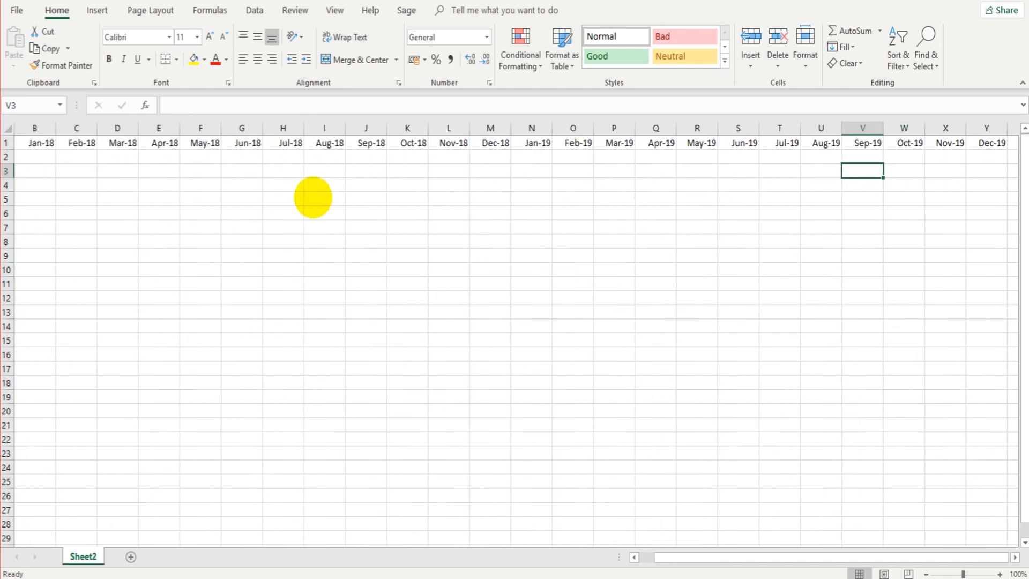
{"action": "key", "text": "Home"}
{"action": "key", "text": "Right"}
{"action": "key", "text": "Down"}
{"action": "key", "text": "Down"}
{"action": "key", "text": "Down"}
{"action": "key", "text": "Down"}
{"action": "key", "text": "Down"}
{"action": "key", "text": "Down"}
{"action": "key", "text": "Down"}
{"action": "key", "text": "Down"}
{"action": "key", "text": "Down"}
{"action": "key", "text": "Down"}
{"action": "key", "text": "Down"}
{"action": "key", "text": "Down"}
{"action": "key", "text": "Down"}
{"action": "key", "text": "Down"}
{"action": "key", "text": "Down"}
{"action": "key", "text": "Down"}
{"action": "key", "text": "Down"}
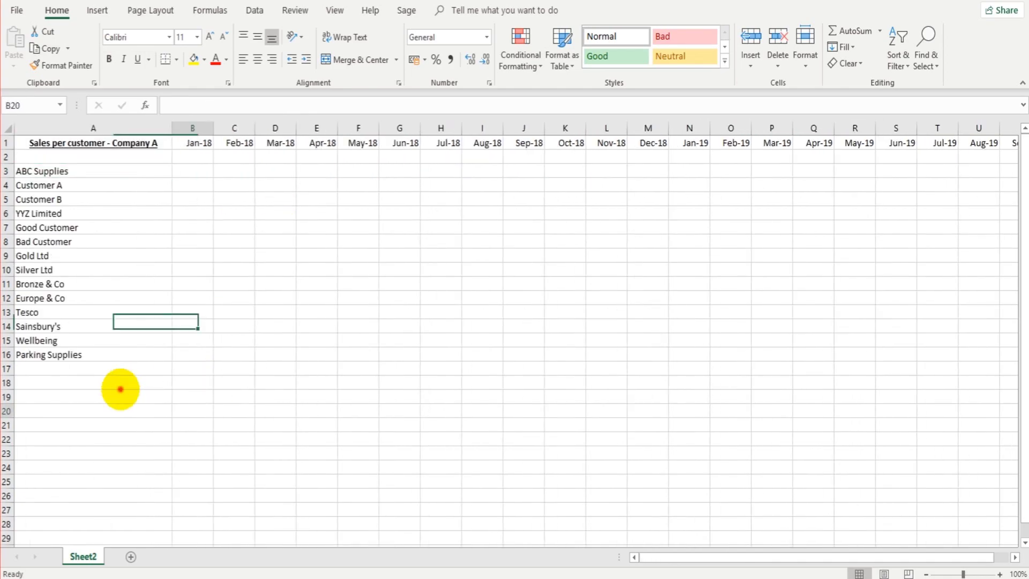
{"action": "left_click", "coordinate": [123, 387]}
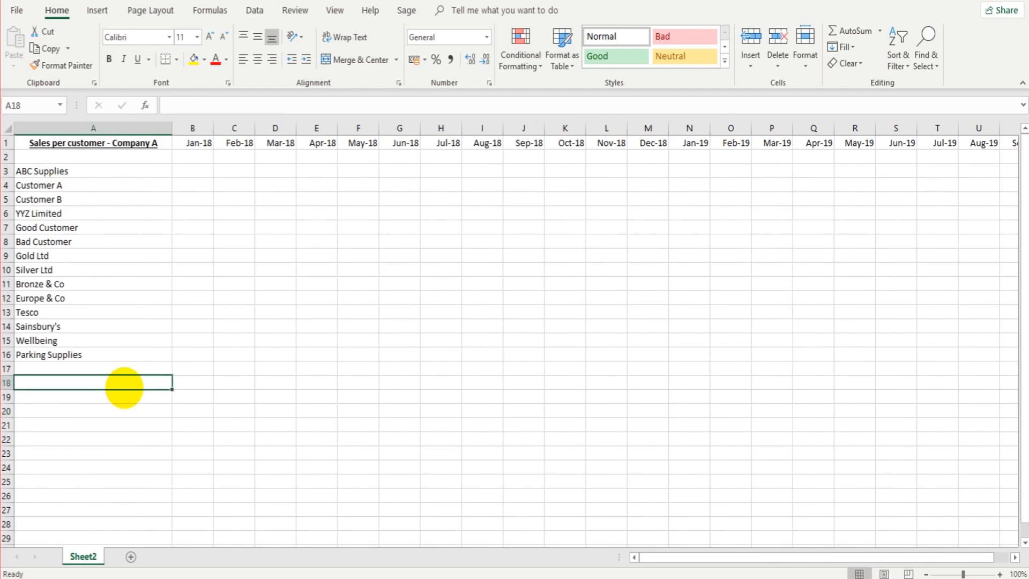
{"action": "type", "text": "Total Sales"}
{"action": "key", "text": "Tab"}
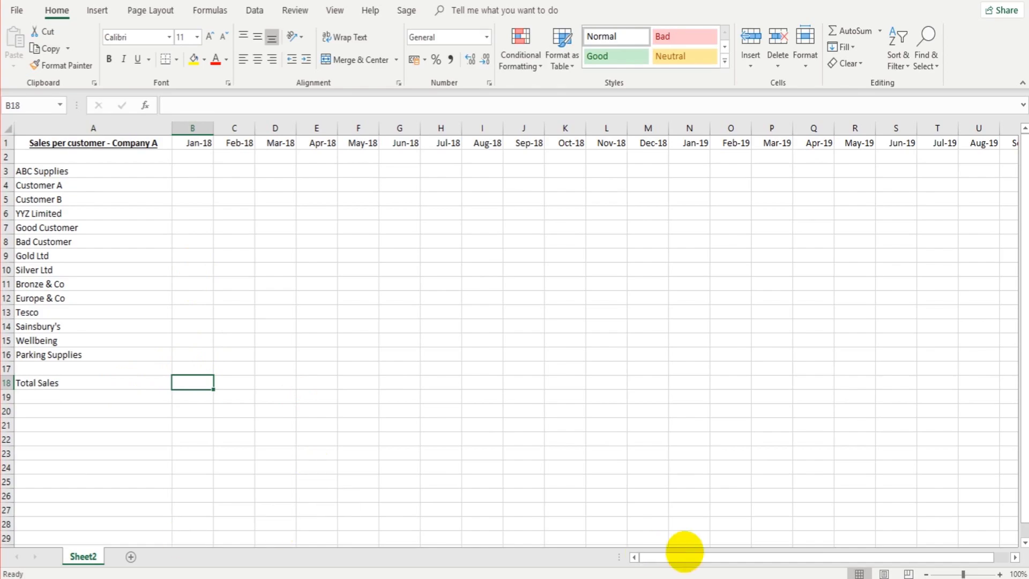
Type 'Total sales per customer' in Z1, widen column Z to fit, and underline it.
{"action": "left_click_drag", "start_coordinate": [684, 554], "coordinate": [774, 554]}
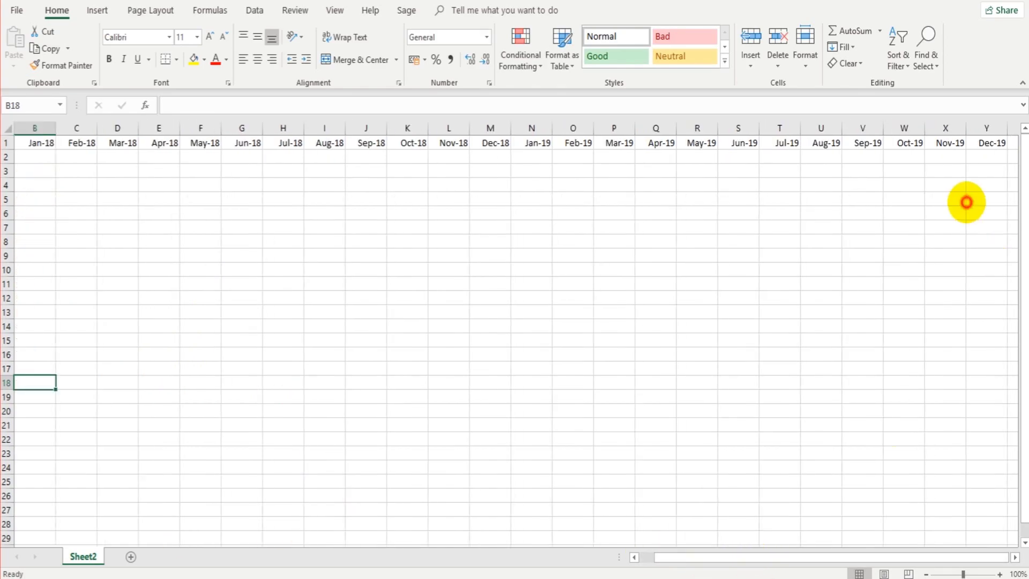
{"action": "left_click", "coordinate": [966, 202]}
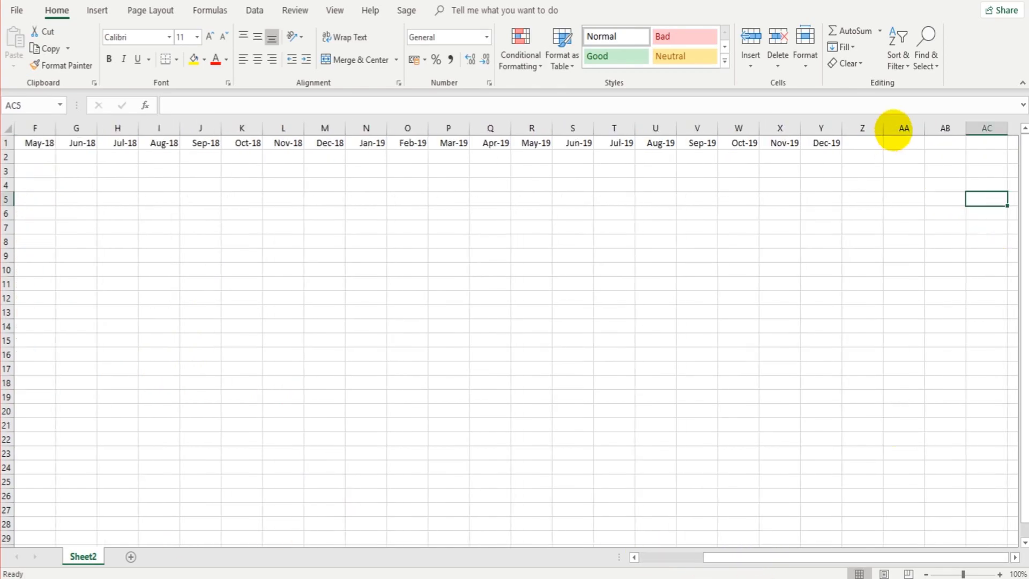
{"action": "mouse_move", "coordinate": [882, 130]}
{"action": "left_mouse_down"}
{"action": "mouse_move", "coordinate": [919, 133]}
{"action": "mouse_move", "coordinate": [893, 145]}
{"action": "left_mouse_up"}
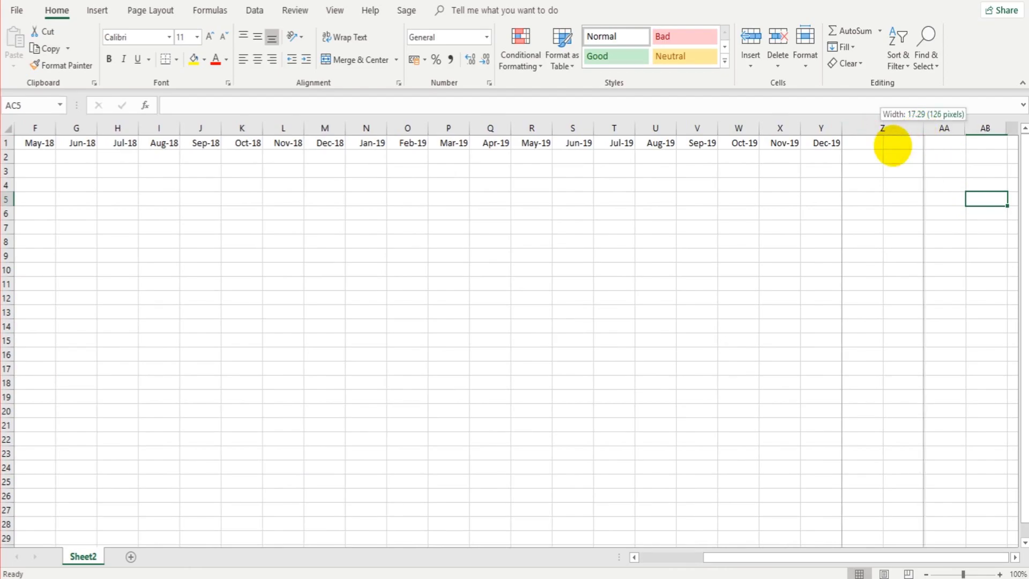
{"action": "left_click", "coordinate": [893, 145]}
{"action": "type", "text": "Total sales"}
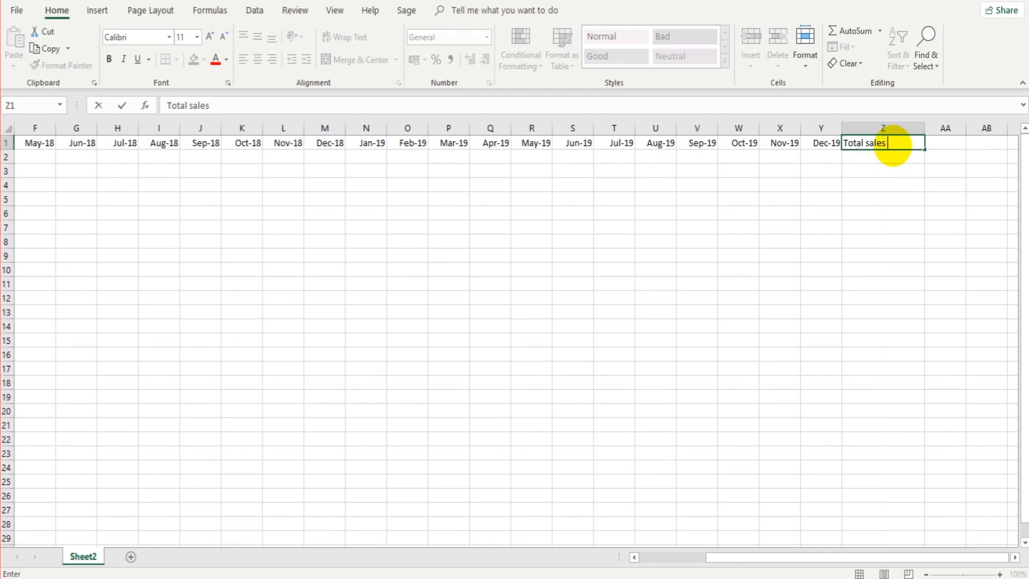
{"action": "type", "text": " per customer"}
{"action": "left_click", "coordinate": [884, 197]}
{"action": "left_click_drag", "start_coordinate": [925, 129], "coordinate": [964, 132]}
{"action": "left_click", "coordinate": [918, 142]}
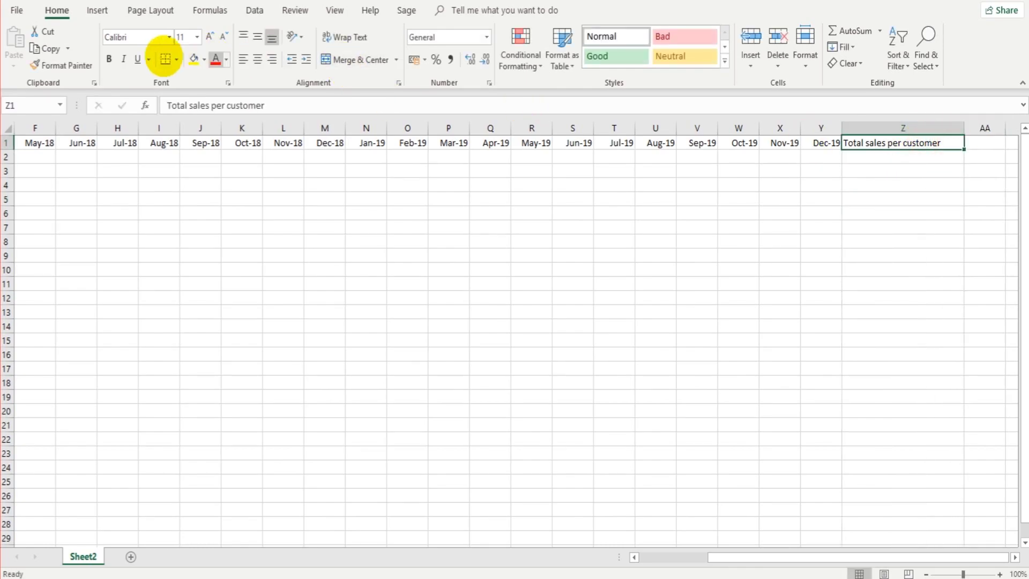
{"action": "left_click", "coordinate": [138, 58]}
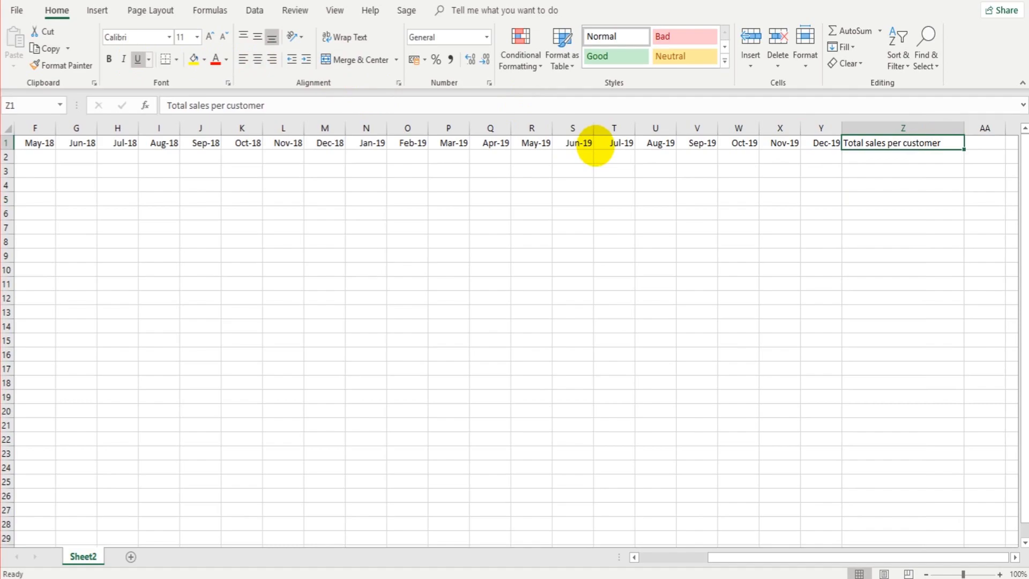
Underline the Total Sales label in A18.
{"action": "left_click", "coordinate": [137, 59]}
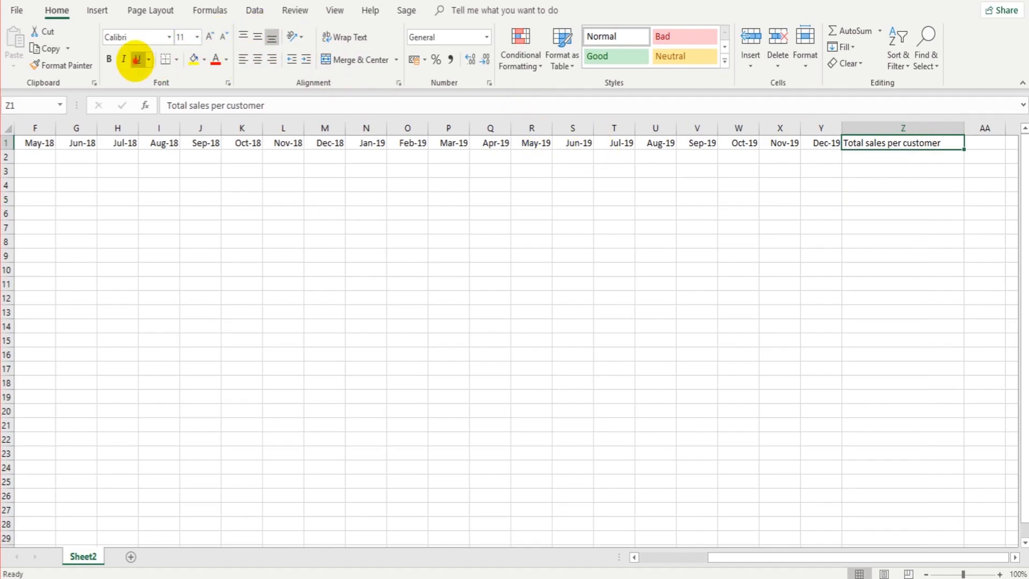
{"action": "left_click", "coordinate": [668, 370]}
{"action": "left_click_drag", "start_coordinate": [914, 557], "coordinate": [130, 414]}
{"action": "left_click", "coordinate": [87, 380]}
{"action": "left_click", "coordinate": [138, 59]}
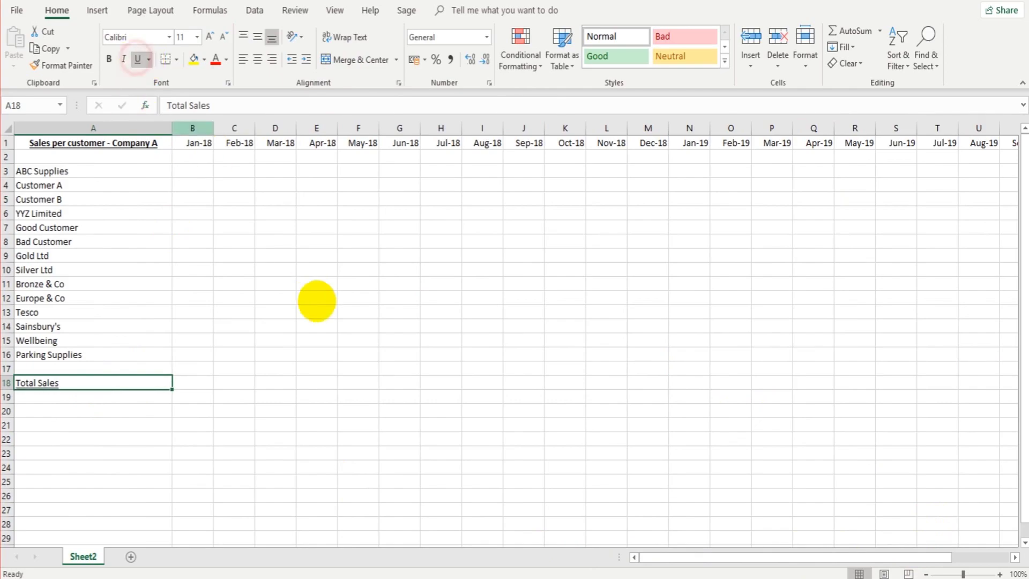
{"action": "left_click", "coordinate": [317, 299]}
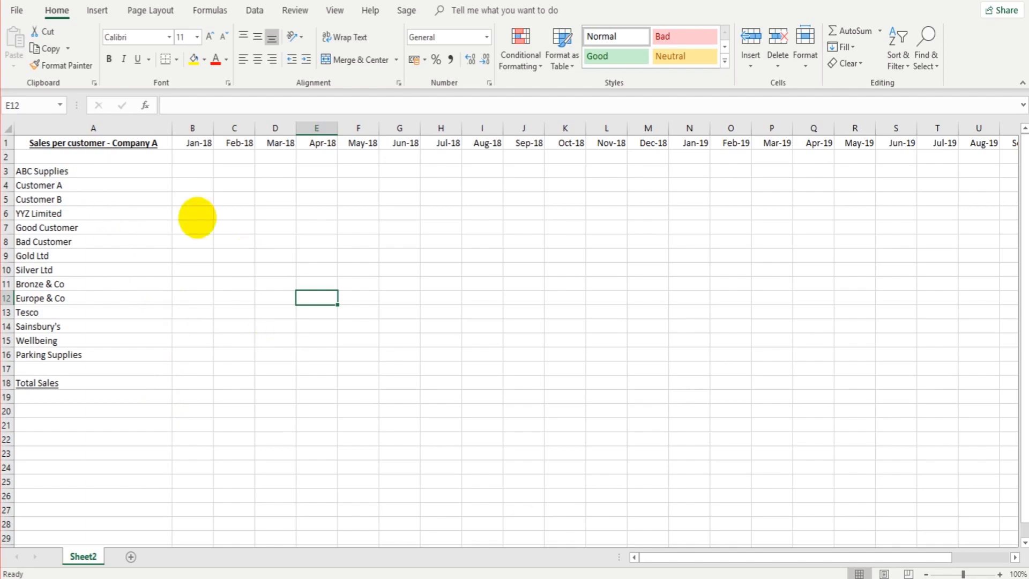
Put a thick outside border around B23:L40.
{"action": "scroll", "coordinate": [187, 311], "scroll_direction": "down", "scroll_amount": 4}
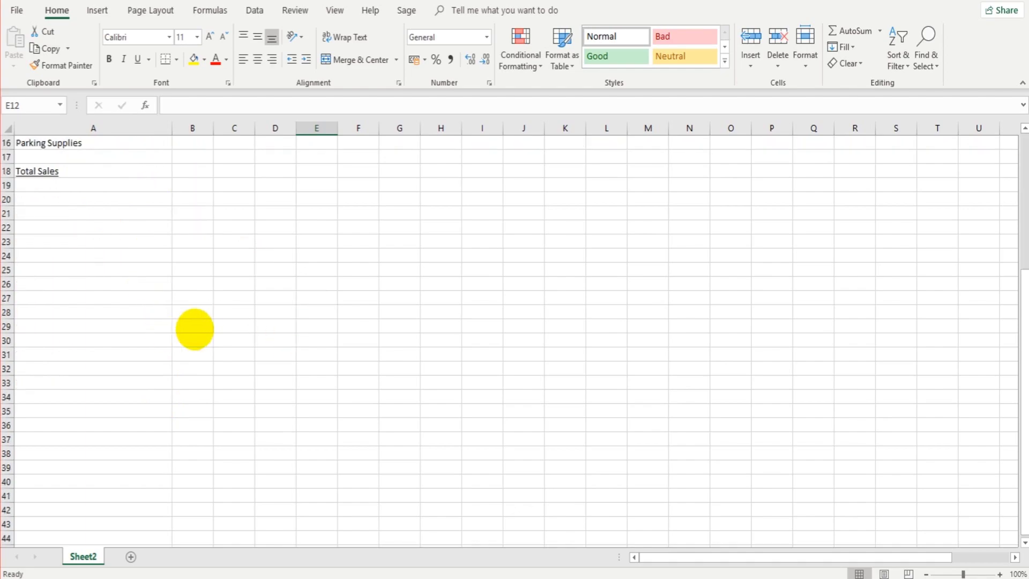
{"action": "left_click_drag", "start_coordinate": [203, 289], "coordinate": [587, 487]}
{"action": "scroll", "coordinate": [328, 278], "scroll_direction": "down", "scroll_amount": 1}
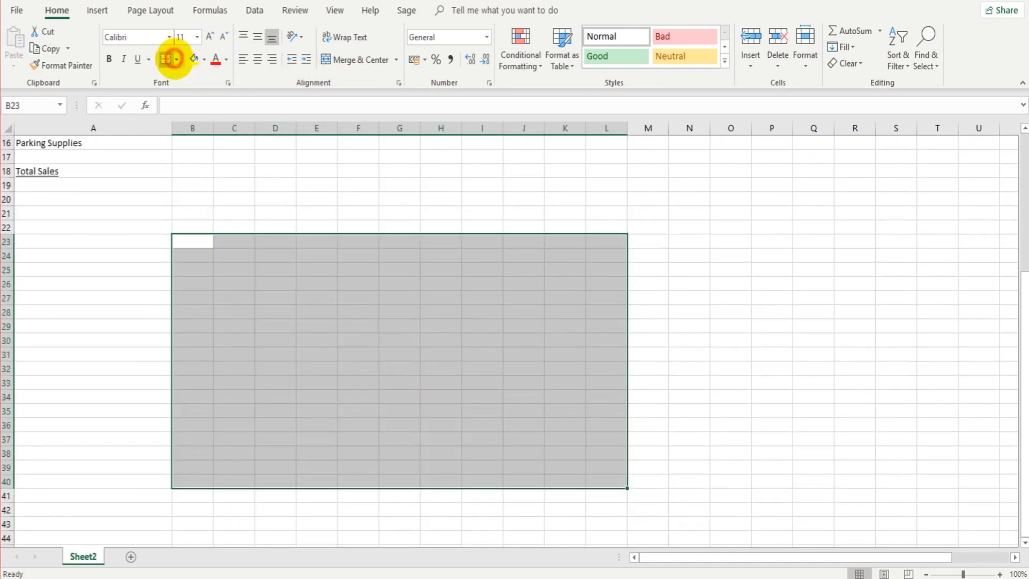
{"action": "left_click", "coordinate": [177, 59]}
{"action": "left_click", "coordinate": [218, 213]}
{"action": "left_click", "coordinate": [332, 330]}
Apply All Borders to every cell in B24:L40.
{"action": "left_click_drag", "start_coordinate": [195, 250], "coordinate": [616, 482]}
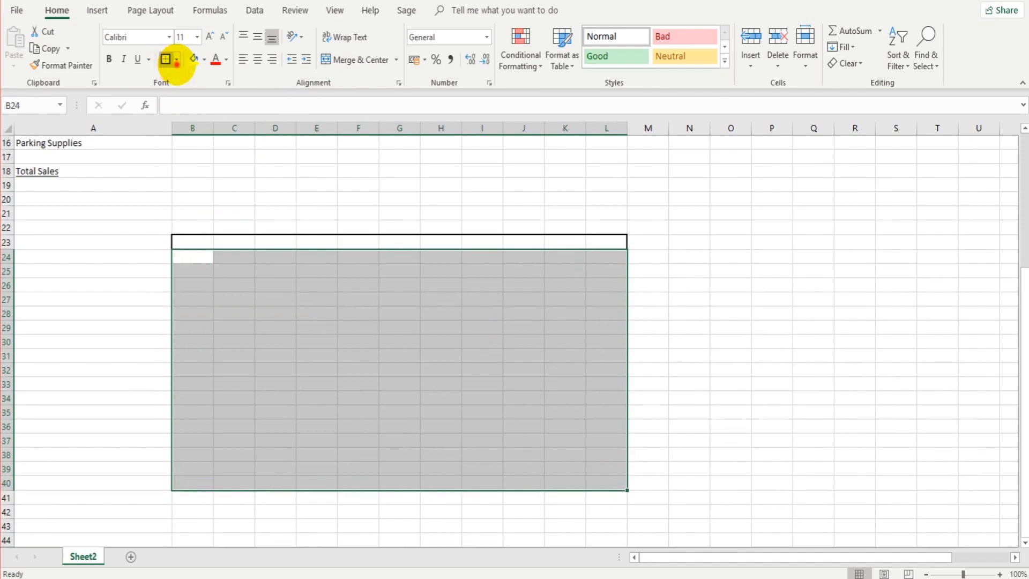
{"action": "left_click", "coordinate": [176, 59]}
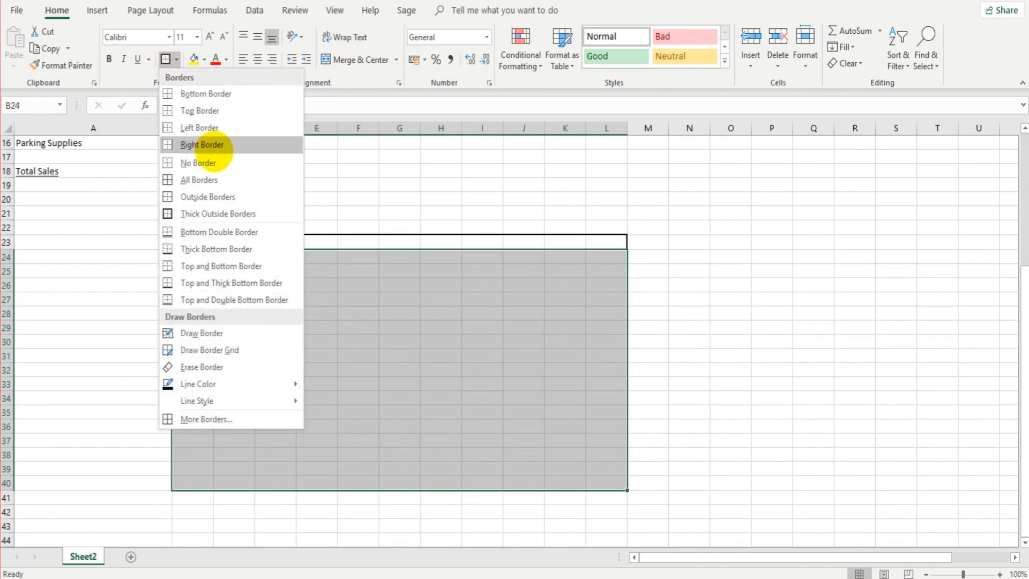
{"action": "left_click", "coordinate": [206, 179]}
{"action": "left_click", "coordinate": [357, 311]}
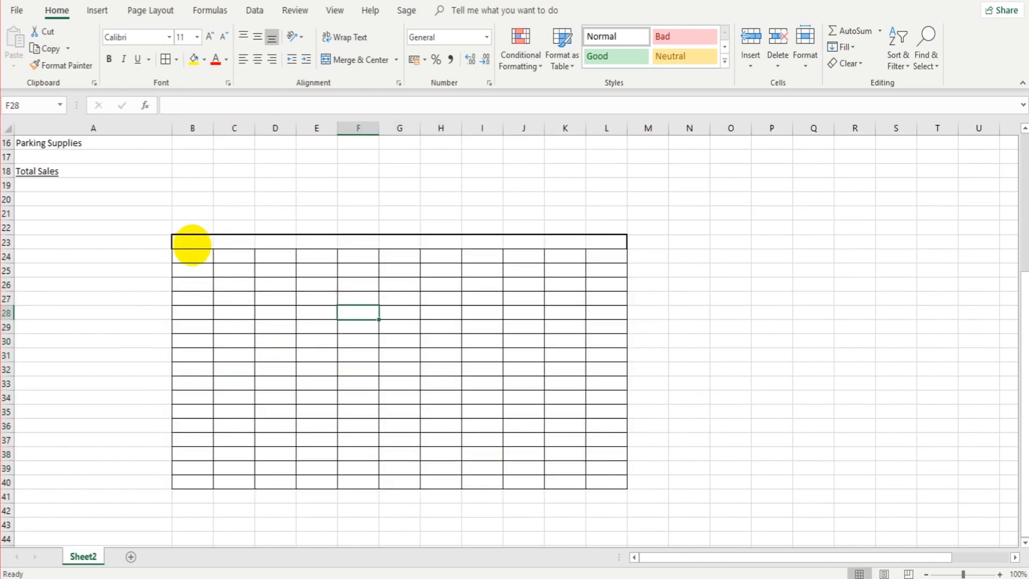
{"action": "left_click_drag", "start_coordinate": [574, 498], "coordinate": [616, 496]}
Review the Format Cells tabs for B22:L41, then close it and clear the grid's borders.
{"action": "right_click", "coordinate": [420, 375]}
{"action": "left_click", "coordinate": [305, 391]}
{"action": "scroll", "coordinate": [182, 240], "scroll_direction": "up", "scroll_amount": 5}
{"action": "scroll", "coordinate": [363, 375], "scroll_direction": "down", "scroll_amount": 5}
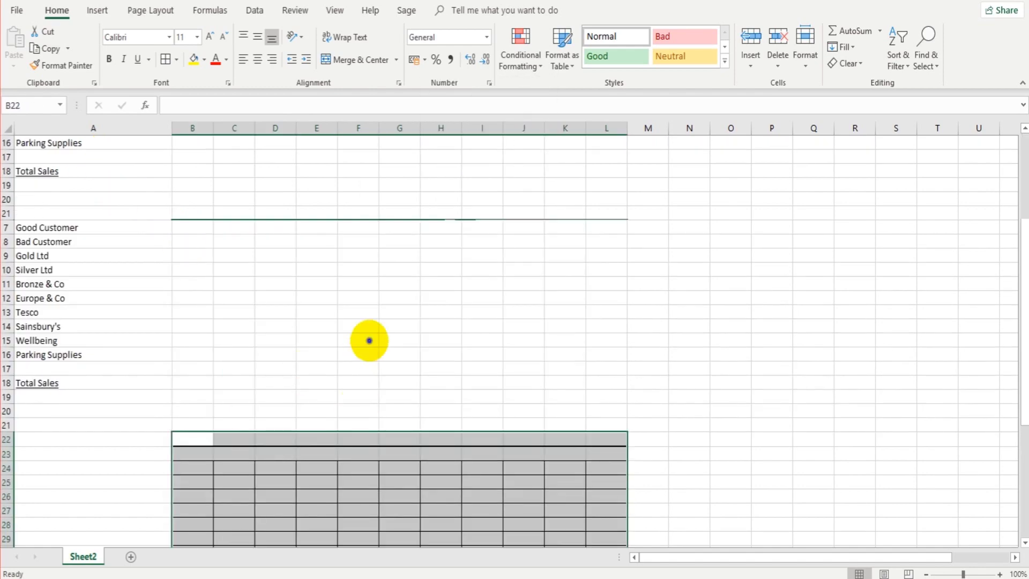
{"action": "right_click", "coordinate": [370, 341]}
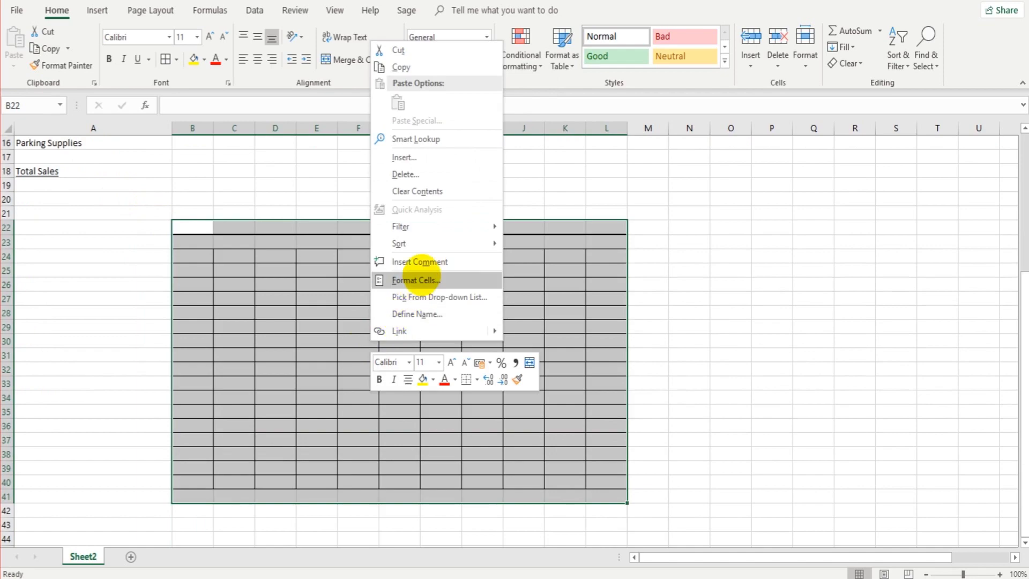
{"action": "left_click", "coordinate": [416, 278]}
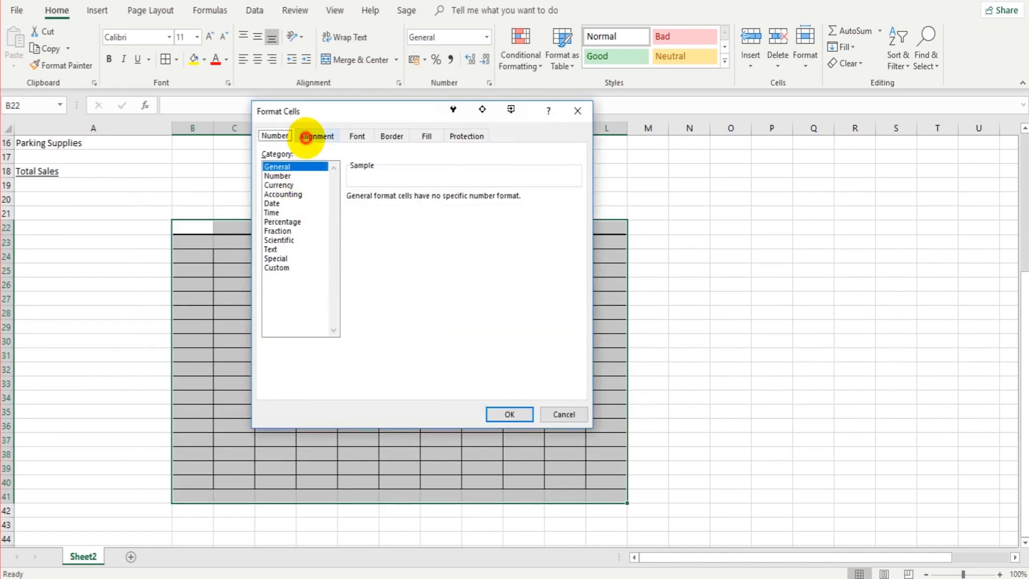
{"action": "left_click", "coordinate": [316, 136]}
{"action": "left_click", "coordinate": [275, 136]}
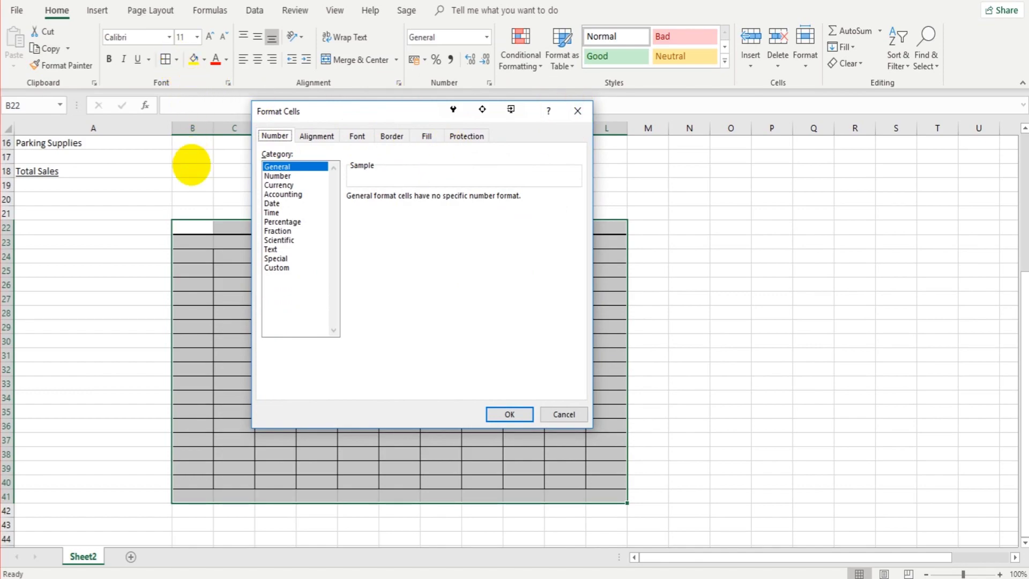
{"action": "key", "text": "Escape"}
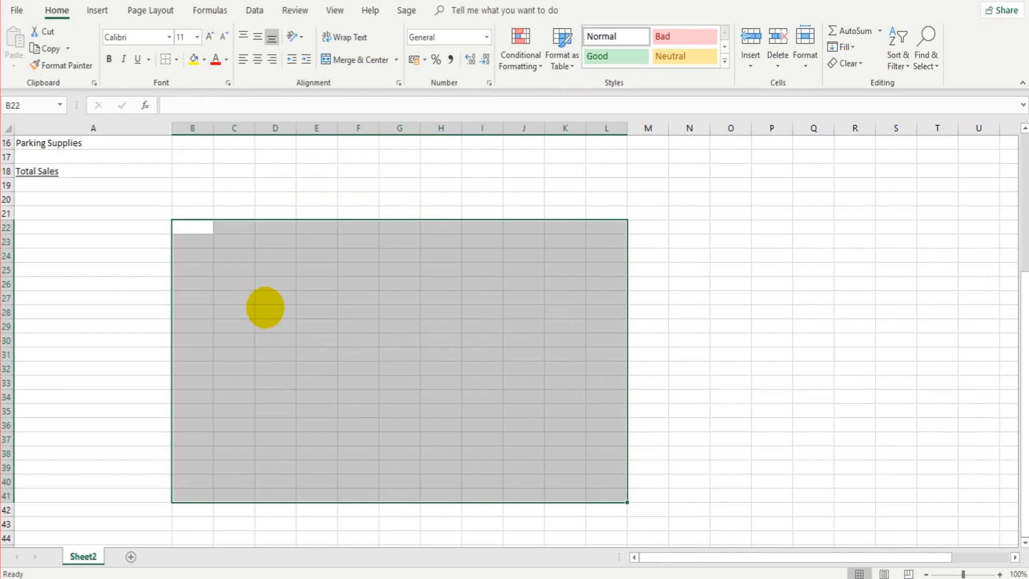
{"action": "left_click", "coordinate": [265, 307]}
{"action": "scroll", "coordinate": [265, 307], "scroll_direction": "up", "scroll_amount": 5}
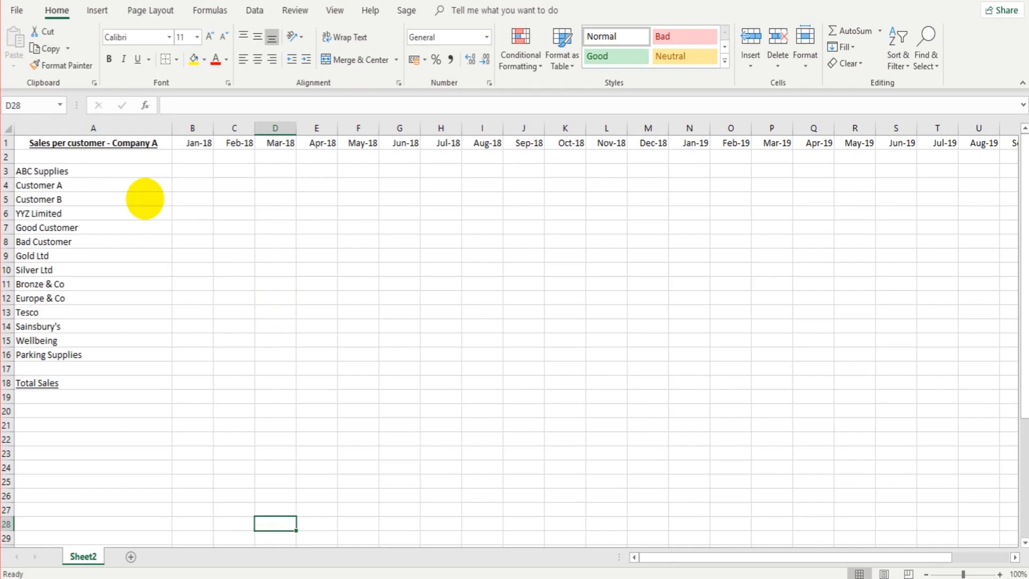
Add a right border down A1:A16 beside the title and customer names.
{"action": "left_click_drag", "start_coordinate": [160, 142], "coordinate": [156, 356]}
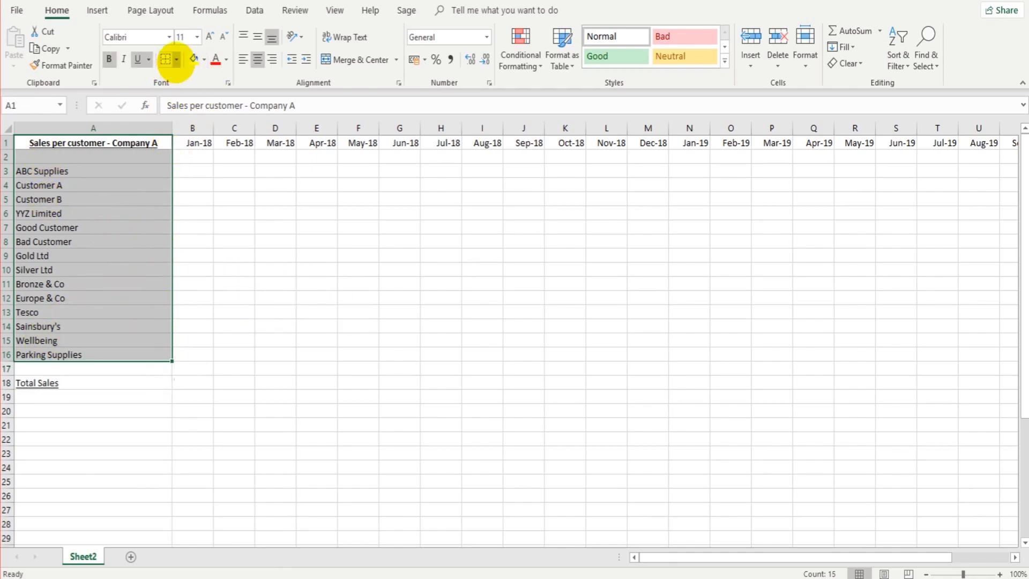
{"action": "left_click", "coordinate": [177, 59]}
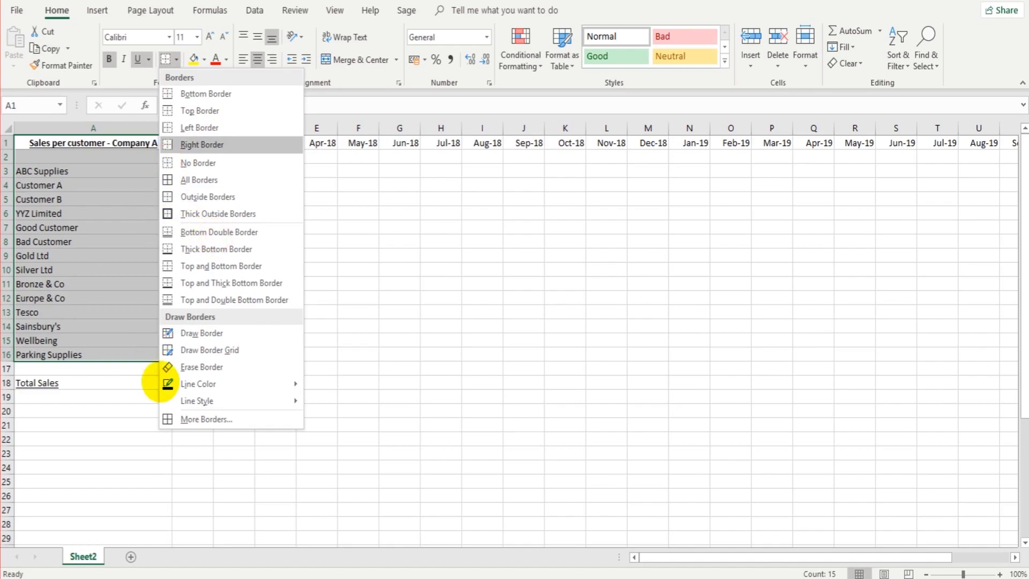
{"action": "left_click", "coordinate": [201, 144]}
{"action": "left_click", "coordinate": [234, 241]}
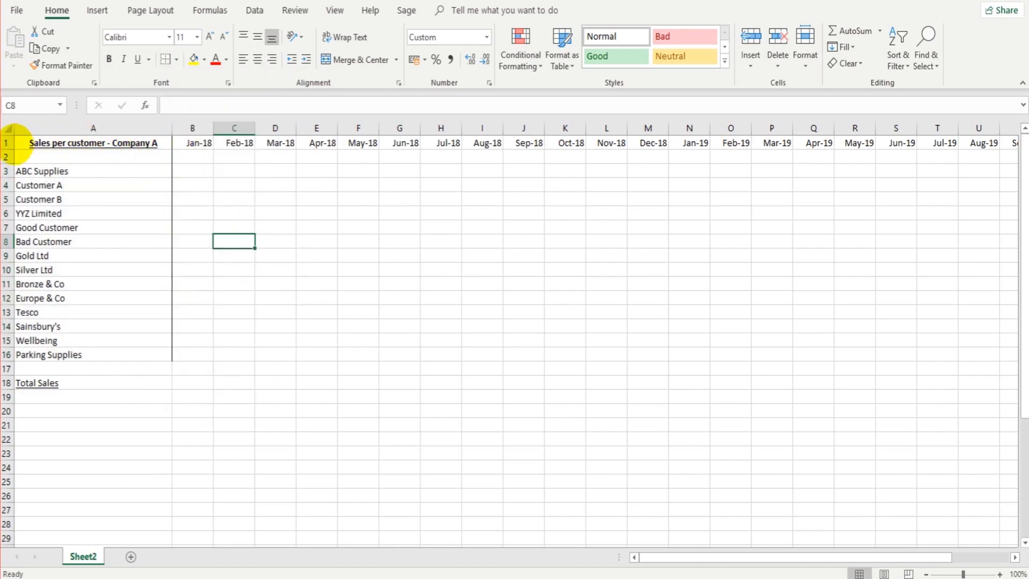
Add a bottom border under the title and month headers in row 1.
{"action": "left_click_drag", "start_coordinate": [22, 142], "coordinate": [809, 145]}
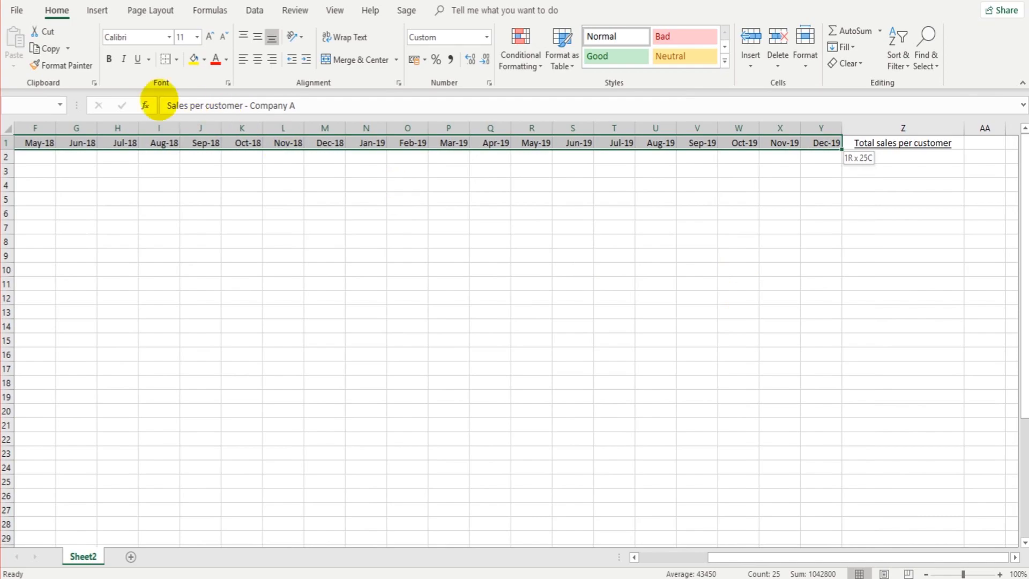
{"action": "left_click", "coordinate": [177, 61]}
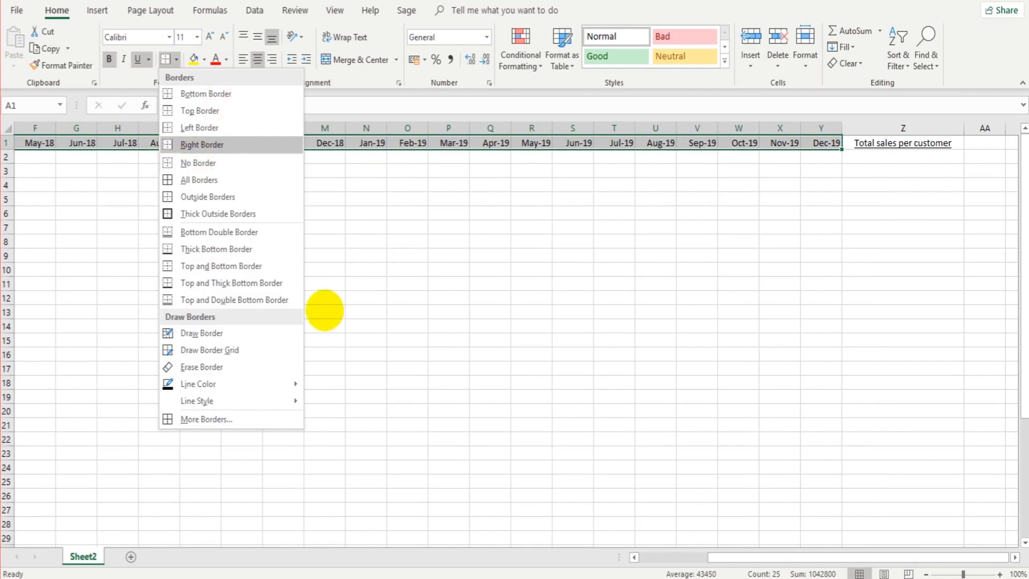
{"action": "left_click", "coordinate": [161, 145]}
{"action": "left_click", "coordinate": [399, 269]}
{"action": "scroll", "coordinate": [342, 311], "scroll_direction": "down", "scroll_amount": 2}
{"action": "scroll", "coordinate": [342, 308], "scroll_direction": "up", "scroll_amount": 2}
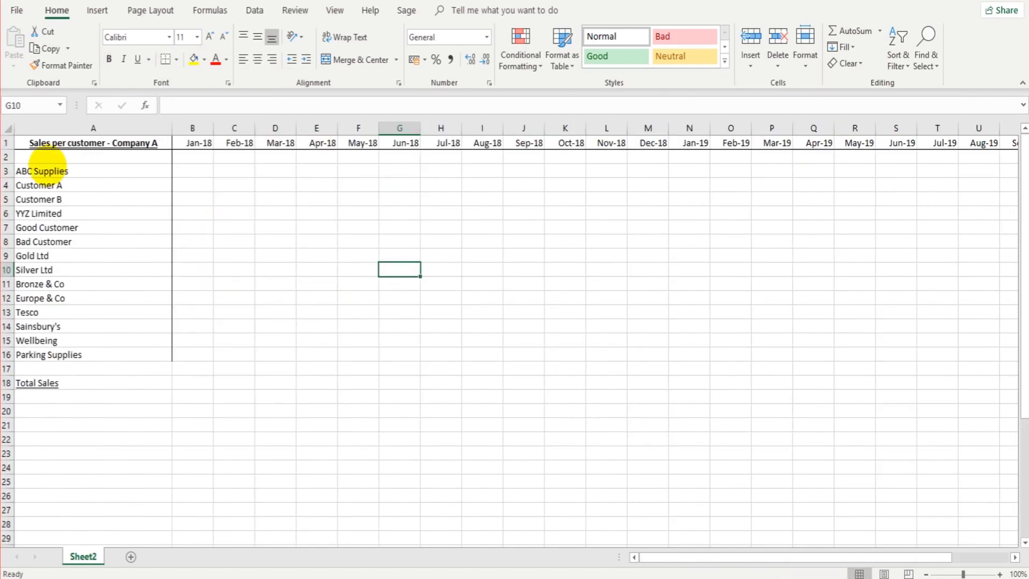
{"action": "left_click", "coordinate": [193, 185]}
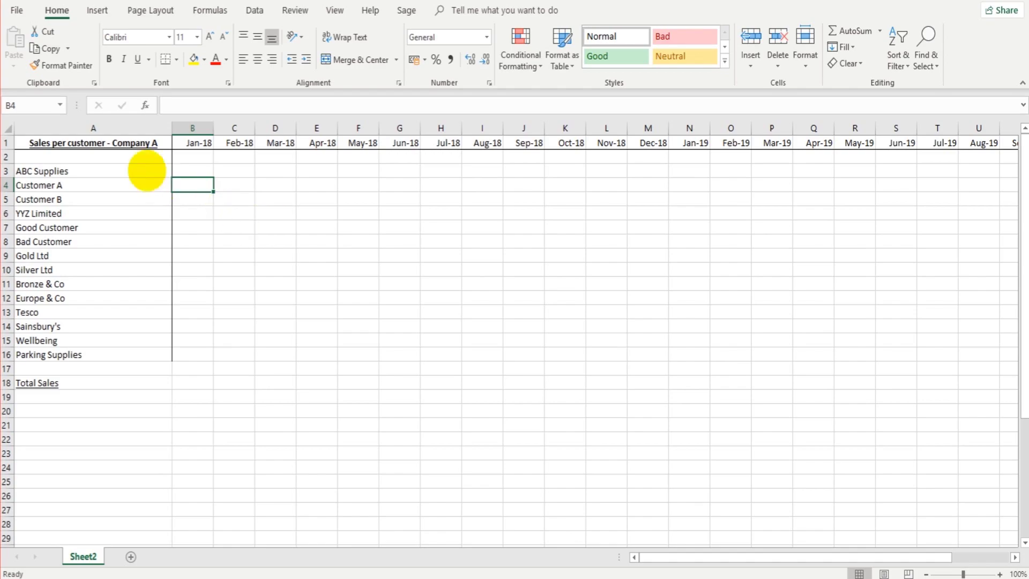
{"action": "left_click_drag", "start_coordinate": [141, 169], "coordinate": [127, 354]}
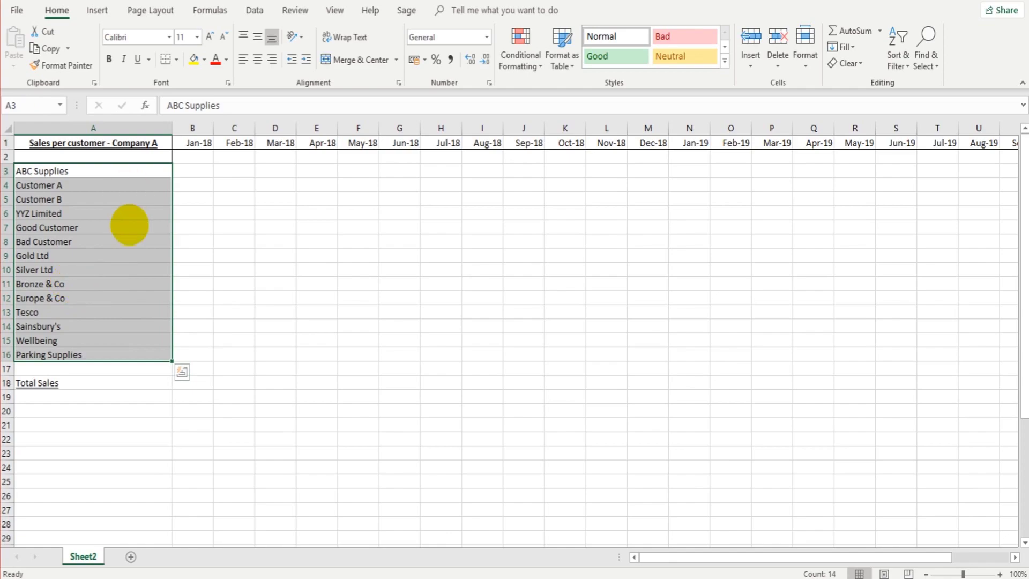
{"action": "left_click", "coordinate": [93, 283]}
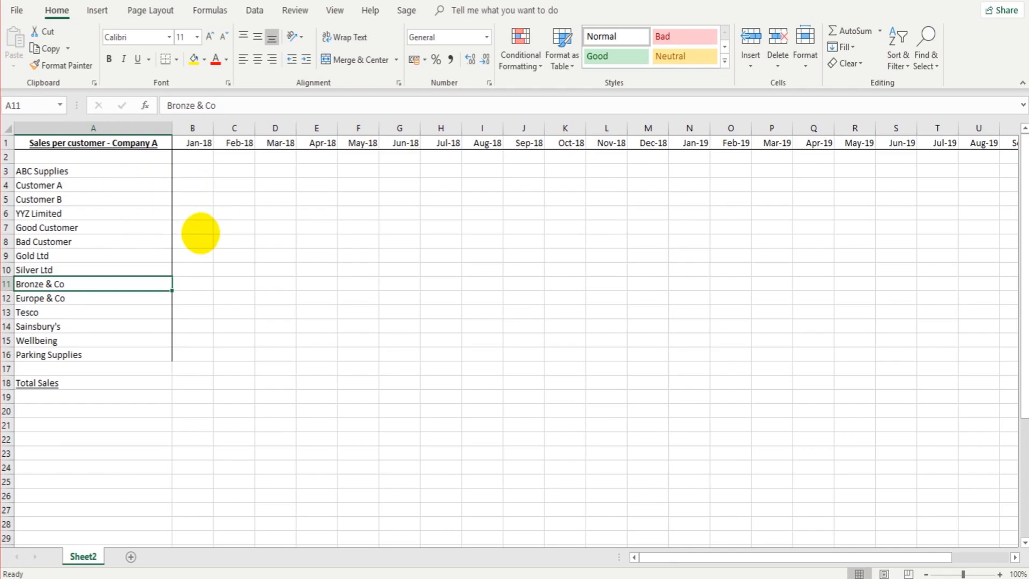
{"action": "left_click_drag", "start_coordinate": [197, 172], "coordinate": [971, 355]}
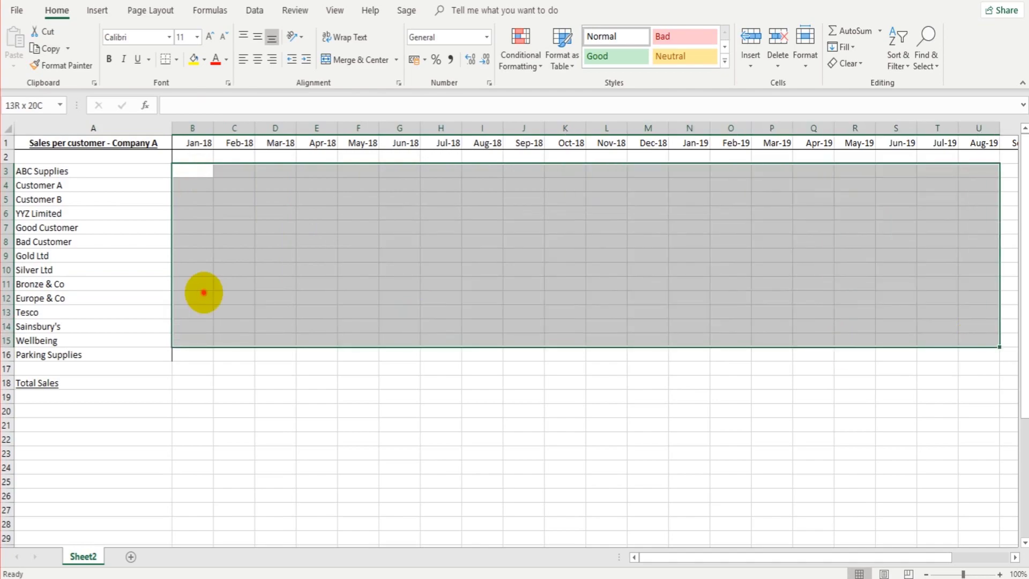
{"action": "left_click", "coordinate": [204, 293]}
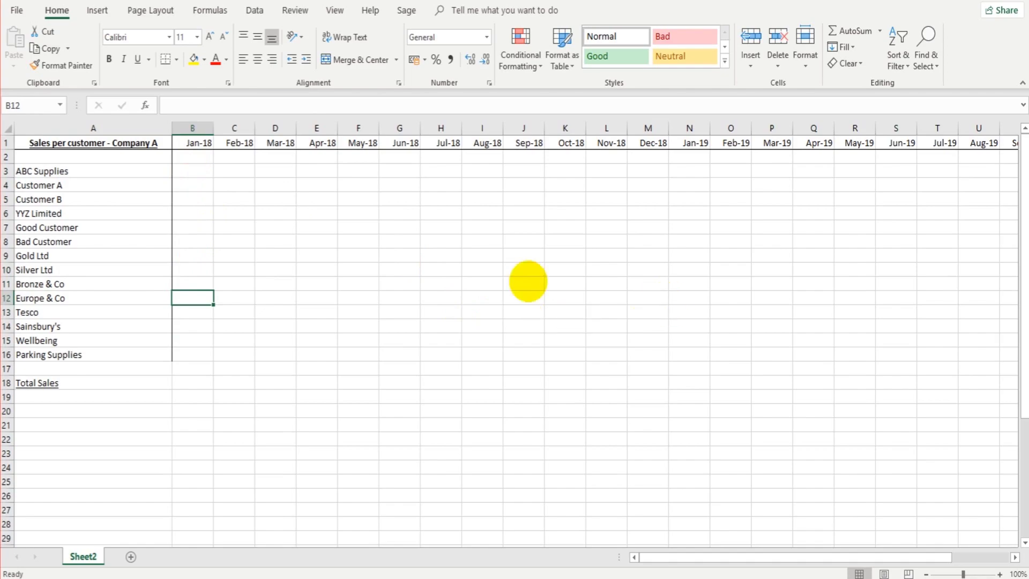
{"action": "left_click", "coordinate": [414, 264]}
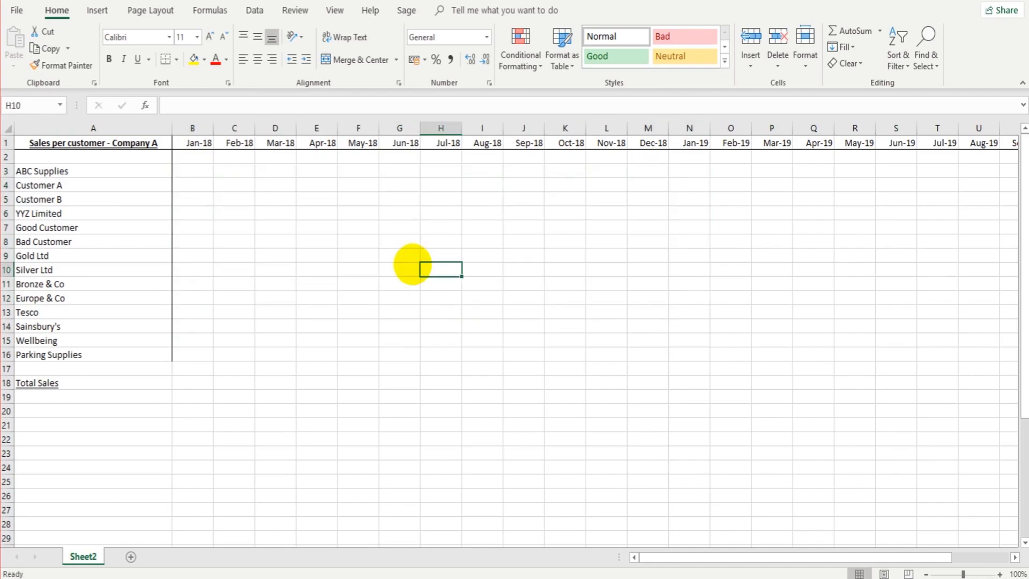